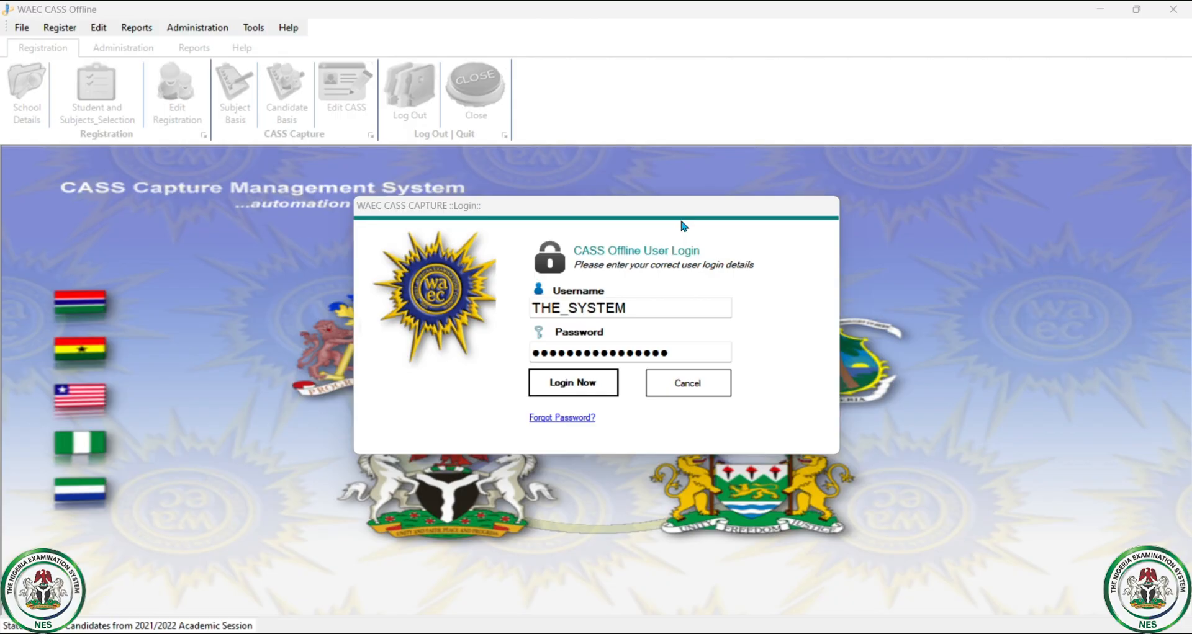
Log in with the account details already filled in and dismiss the new curriculum notification
{"action": "left_click", "coordinate": [601, 388]}
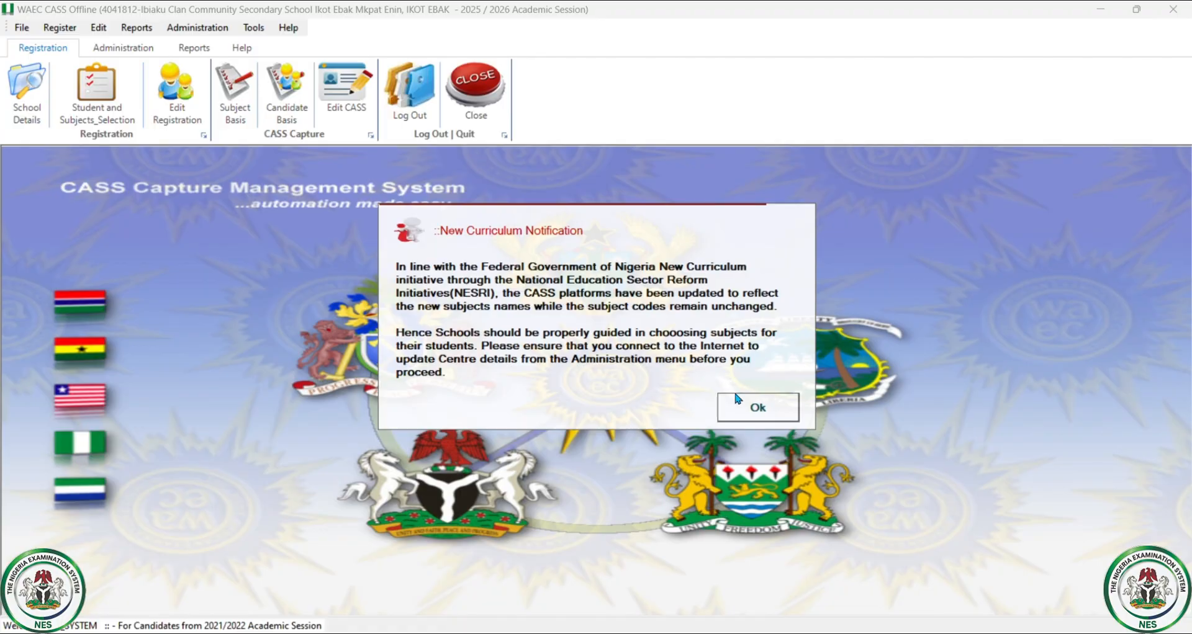
{"action": "left_click", "coordinate": [740, 410]}
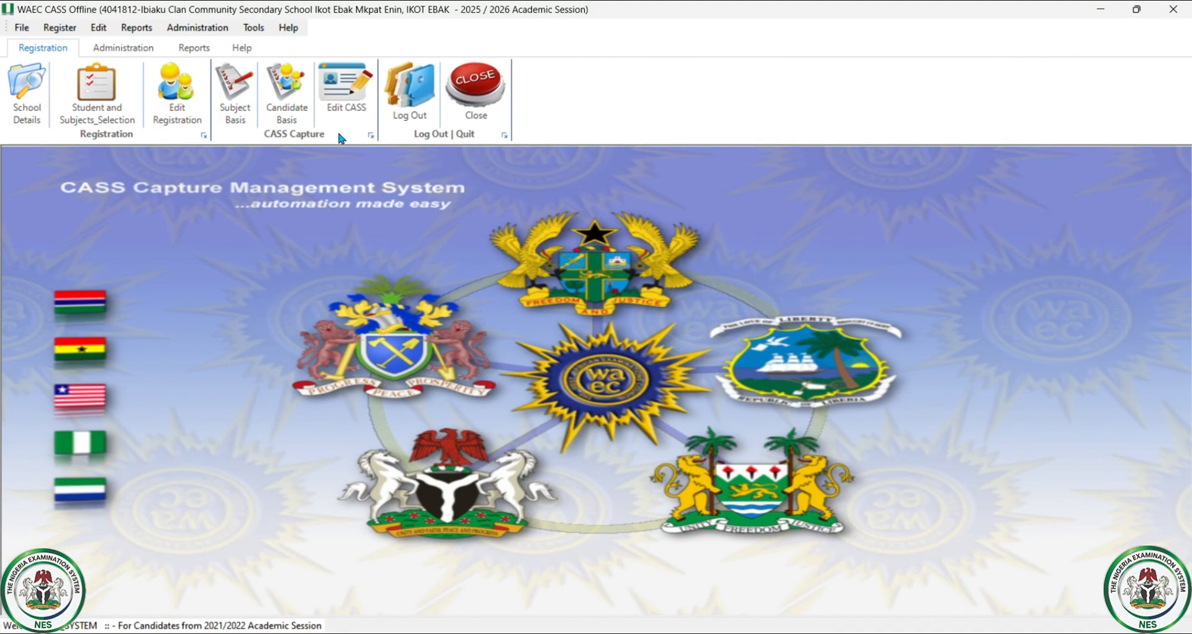
{"action": "left_click", "coordinate": [294, 125]}
{"action": "left_click", "coordinate": [252, 29]}
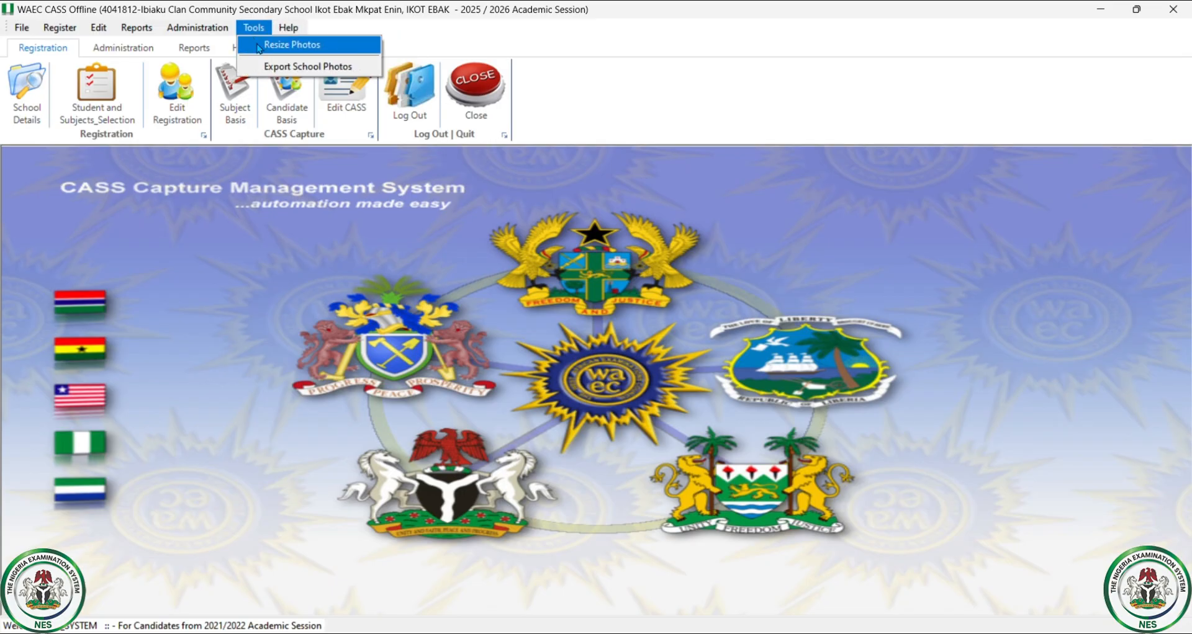
{"action": "left_click", "coordinate": [214, 308]}
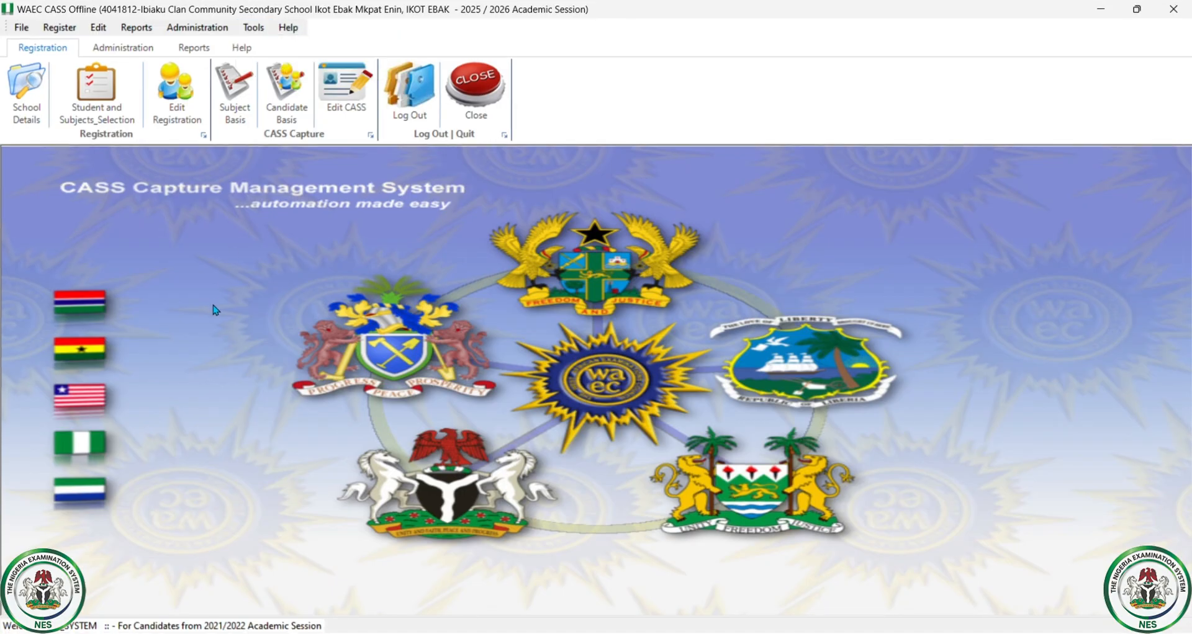
Try to load the unresized "the system 2.jpg" from Desktop > Edits > WAEC as a new student's registration photo, and close the form
{"action": "left_click", "coordinate": [114, 104]}
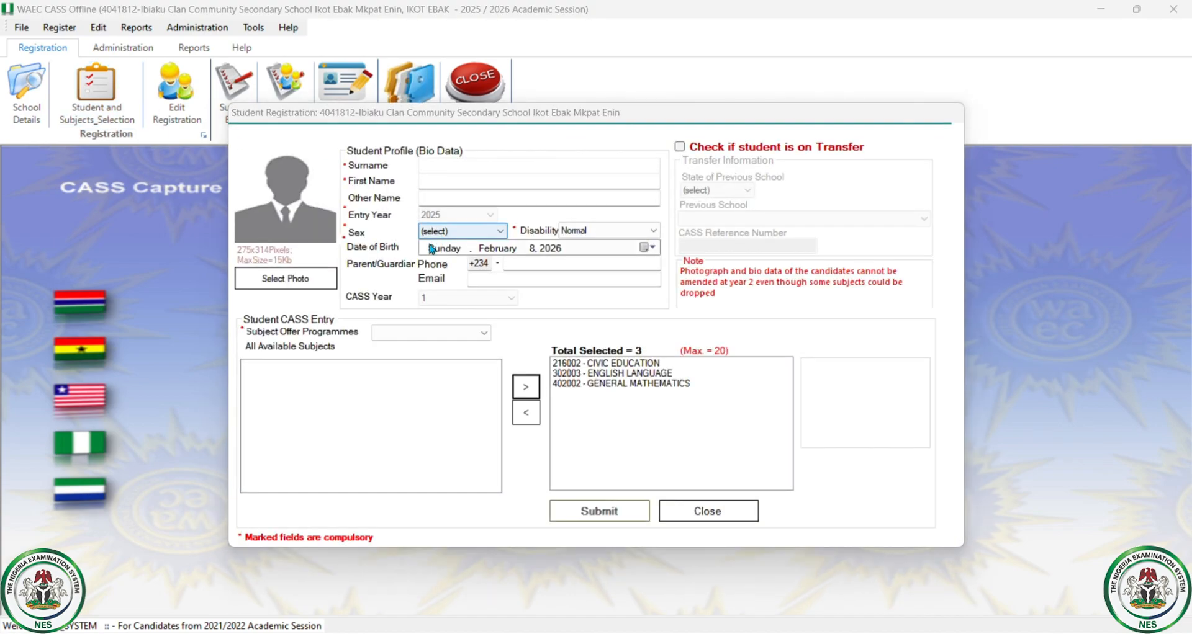
{"action": "left_click", "coordinate": [330, 278]}
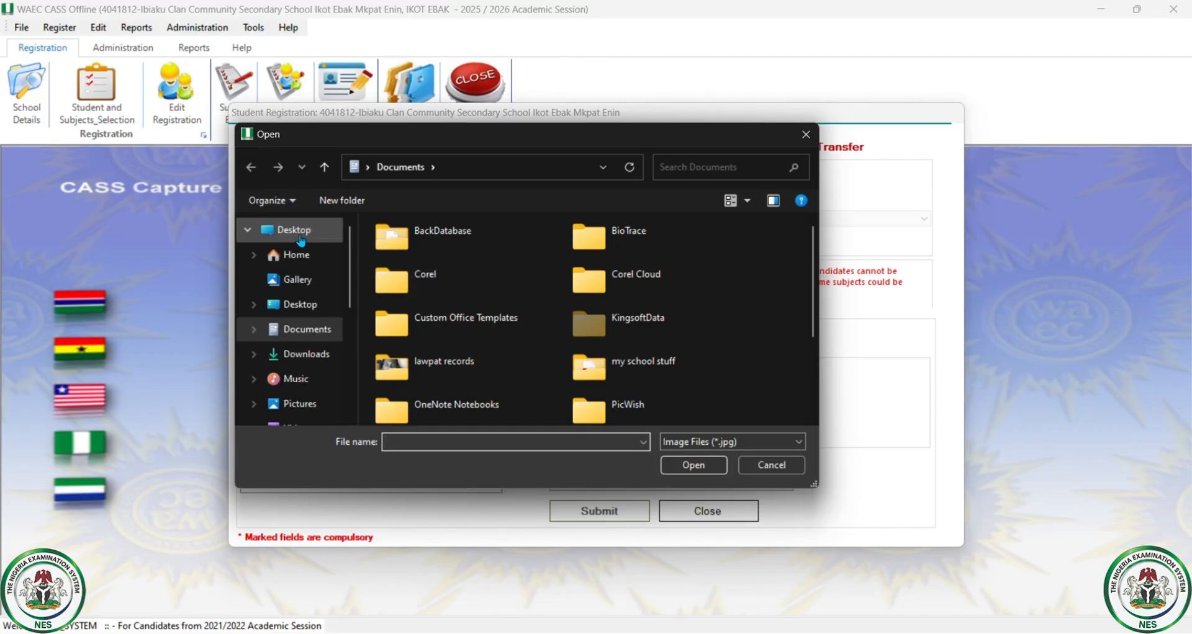
{"action": "left_click", "coordinate": [300, 239]}
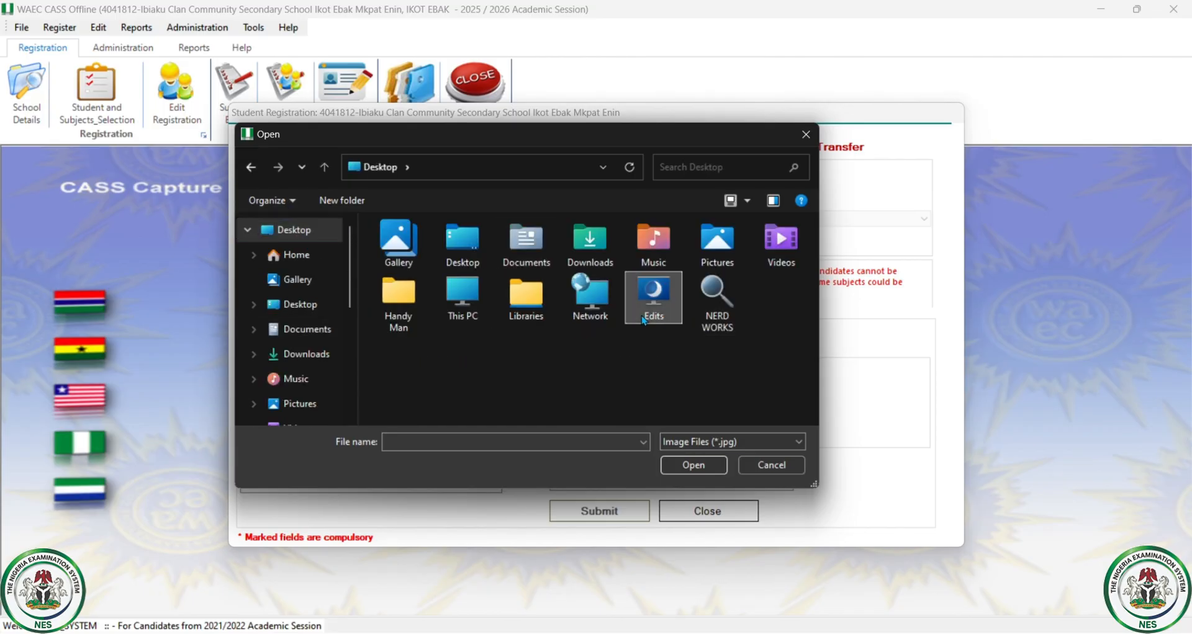
{"action": "double_click", "coordinate": [643, 318]}
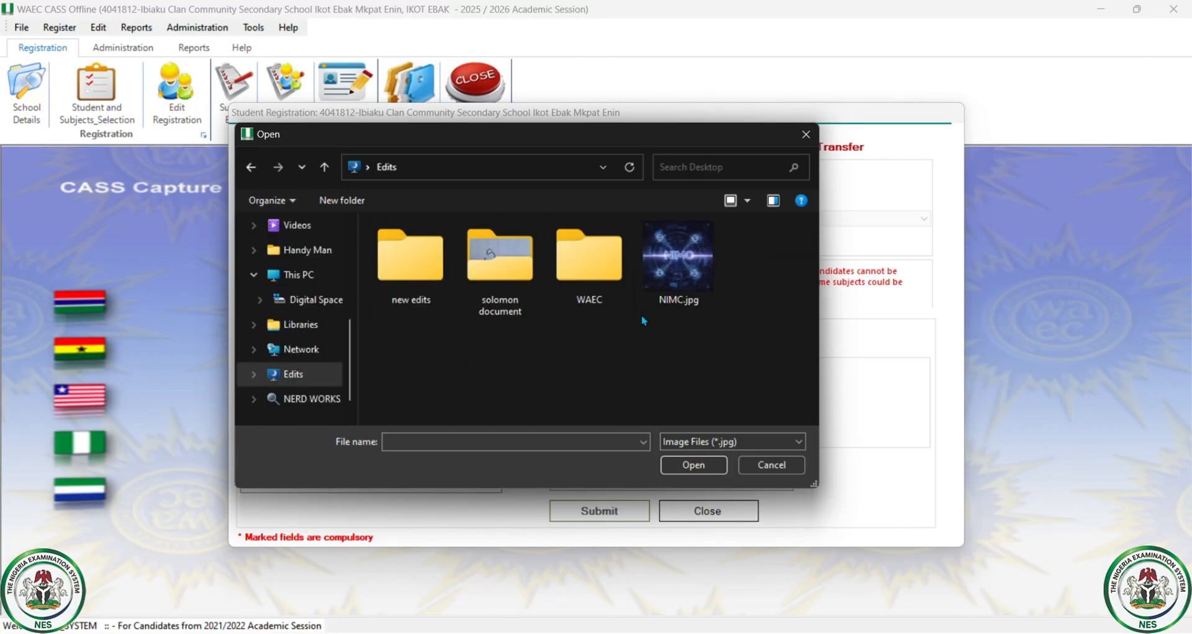
{"action": "double_click", "coordinate": [576, 282]}
{"action": "left_click", "coordinate": [515, 285]}
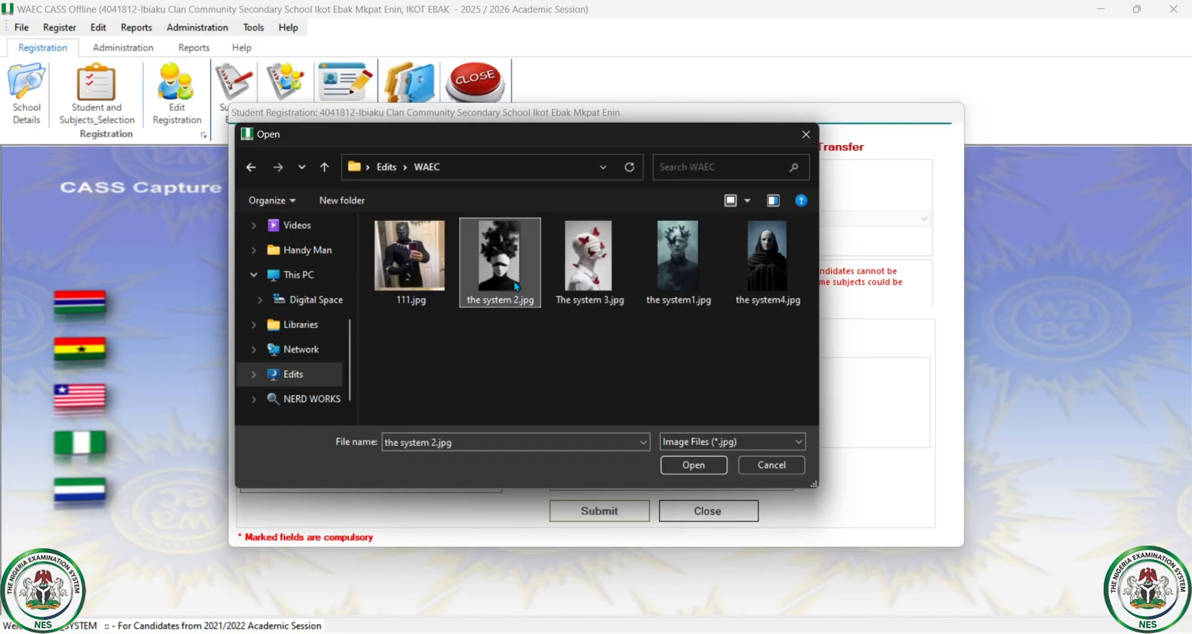
{"action": "left_click", "coordinate": [672, 464]}
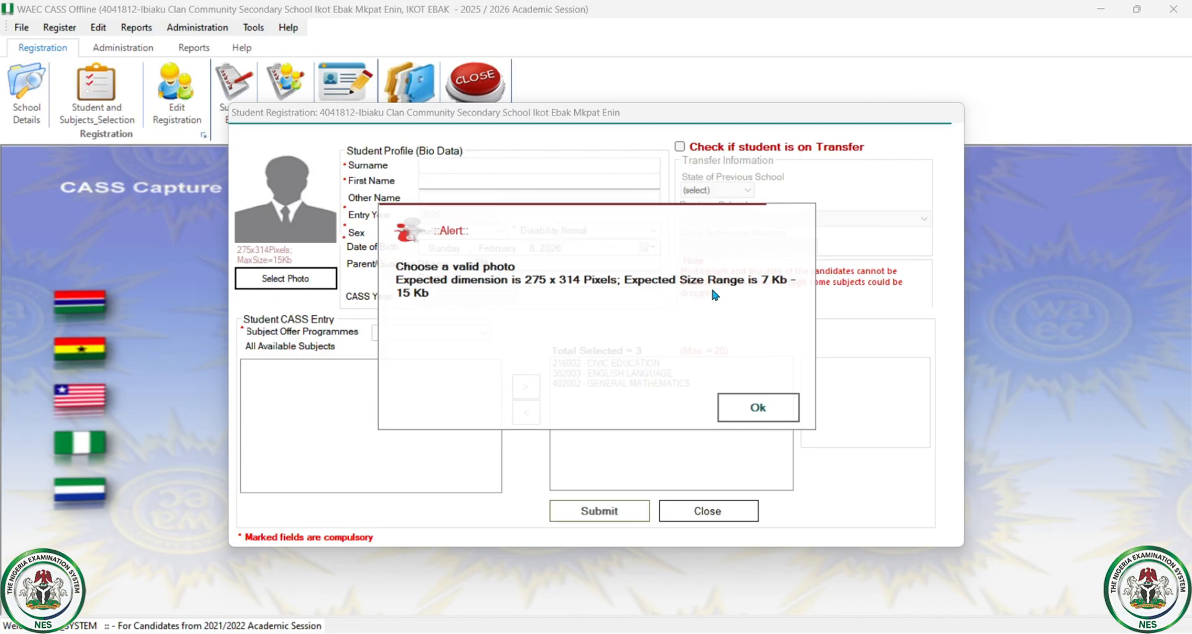
{"action": "left_click", "coordinate": [766, 408]}
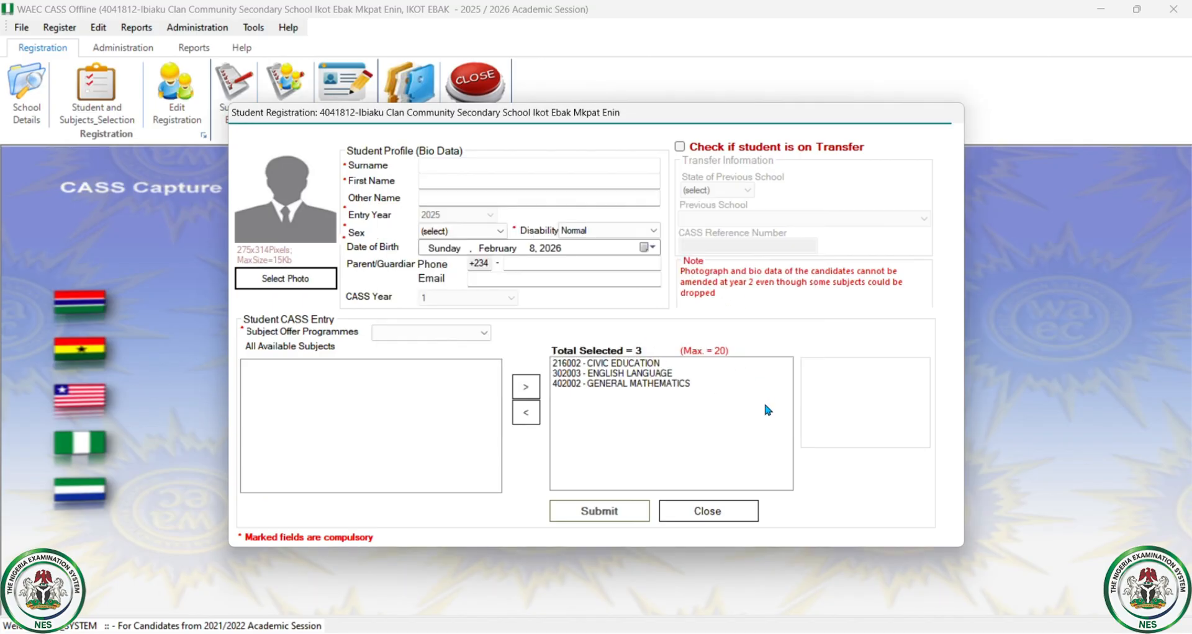
{"action": "left_click", "coordinate": [737, 511]}
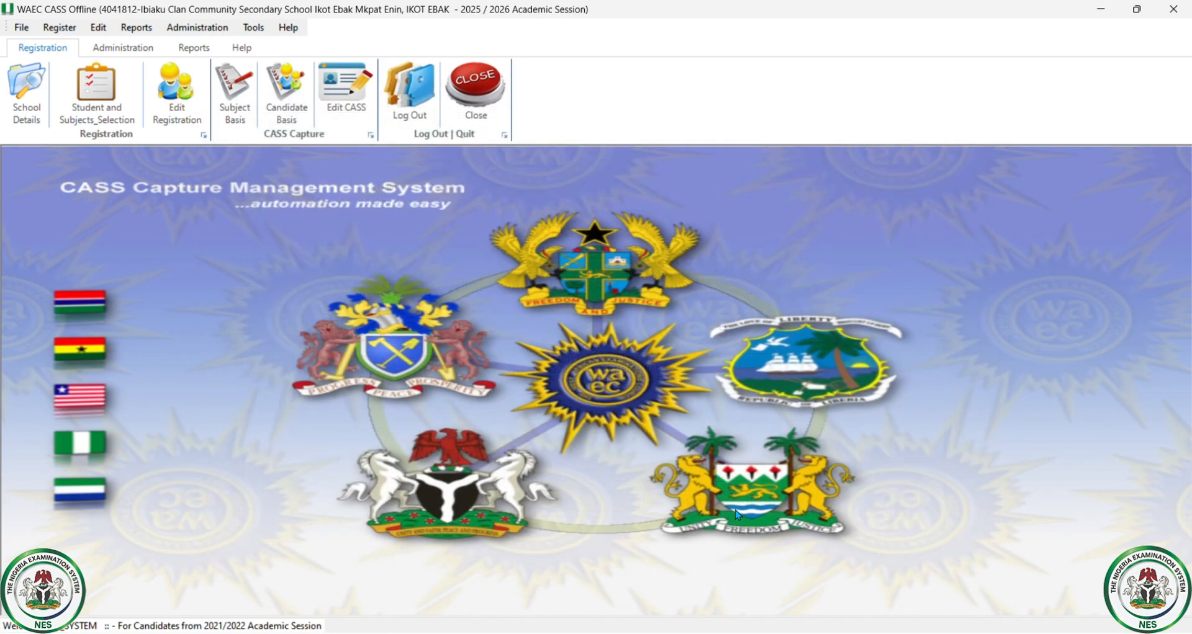
Start the Resize Photos tool and set the WAEC folder under Desktop > Edits as the source folder
{"action": "left_click", "coordinate": [255, 29]}
{"action": "left_click", "coordinate": [276, 42]}
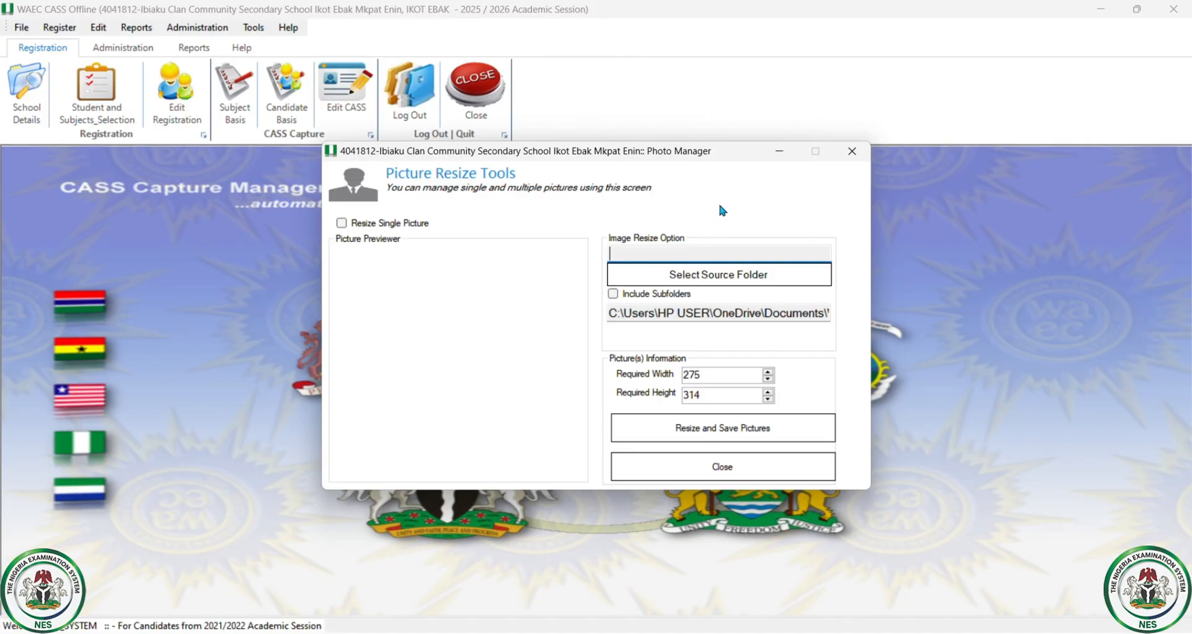
{"action": "left_click", "coordinate": [721, 275]}
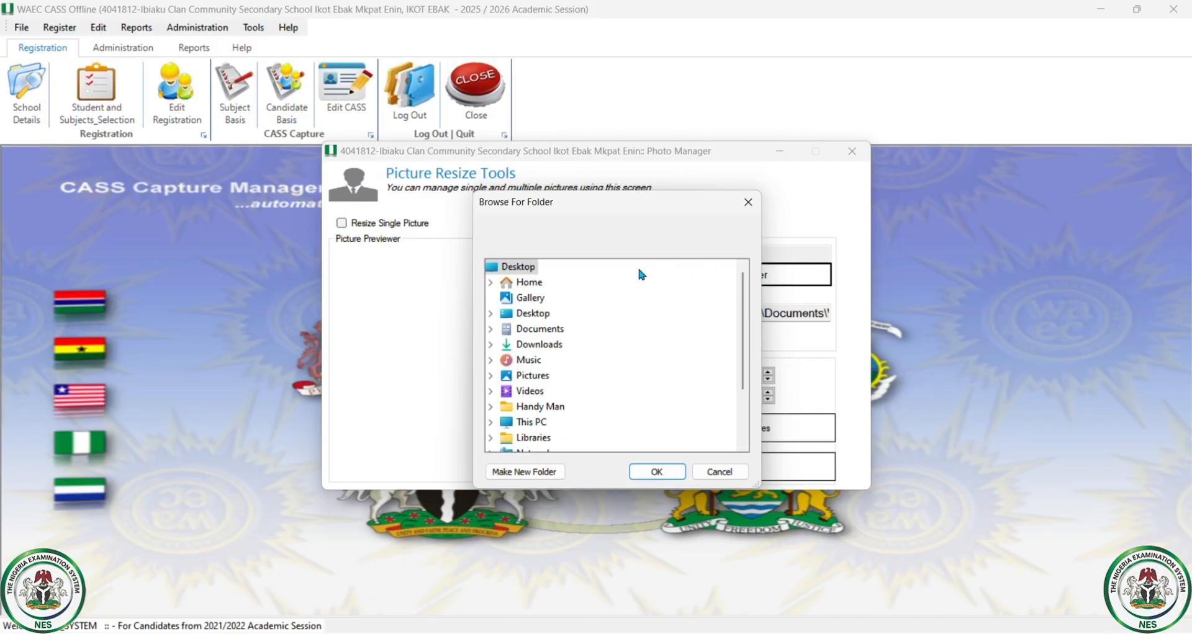
{"action": "double_click", "coordinate": [545, 314]}
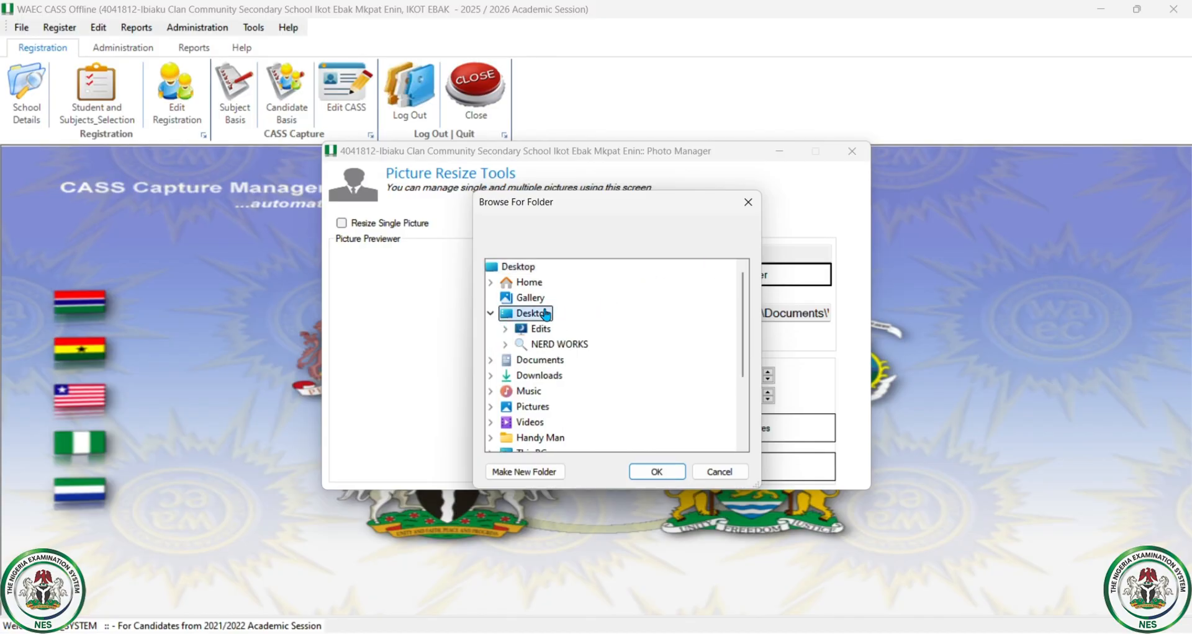
{"action": "double_click", "coordinate": [539, 330]}
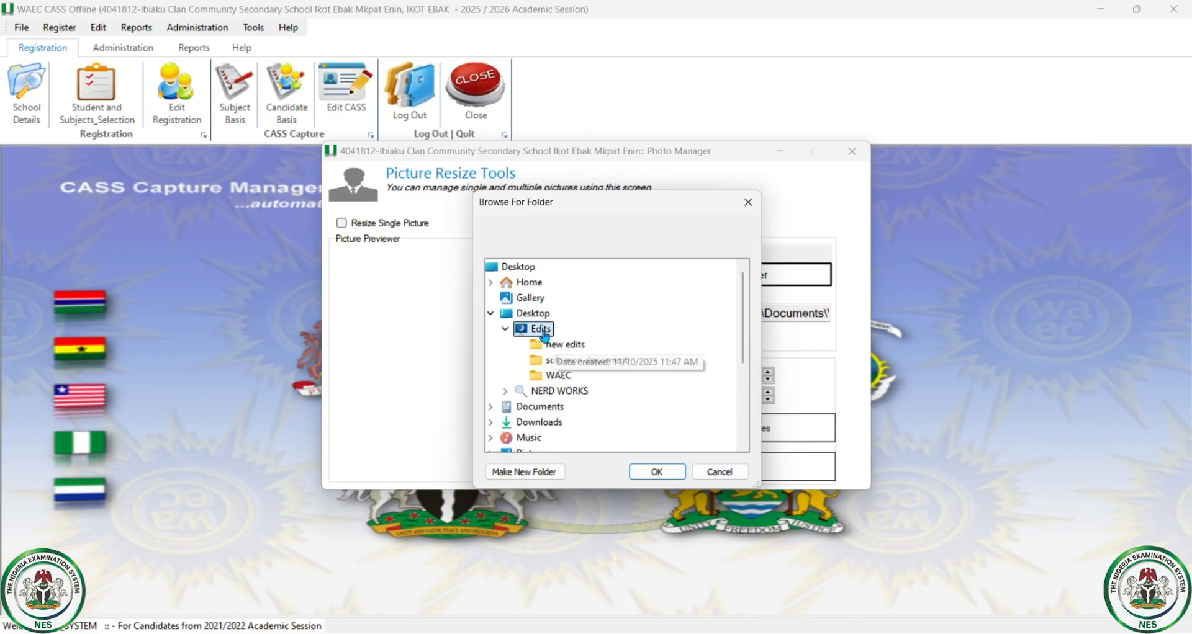
{"action": "left_click", "coordinate": [568, 376]}
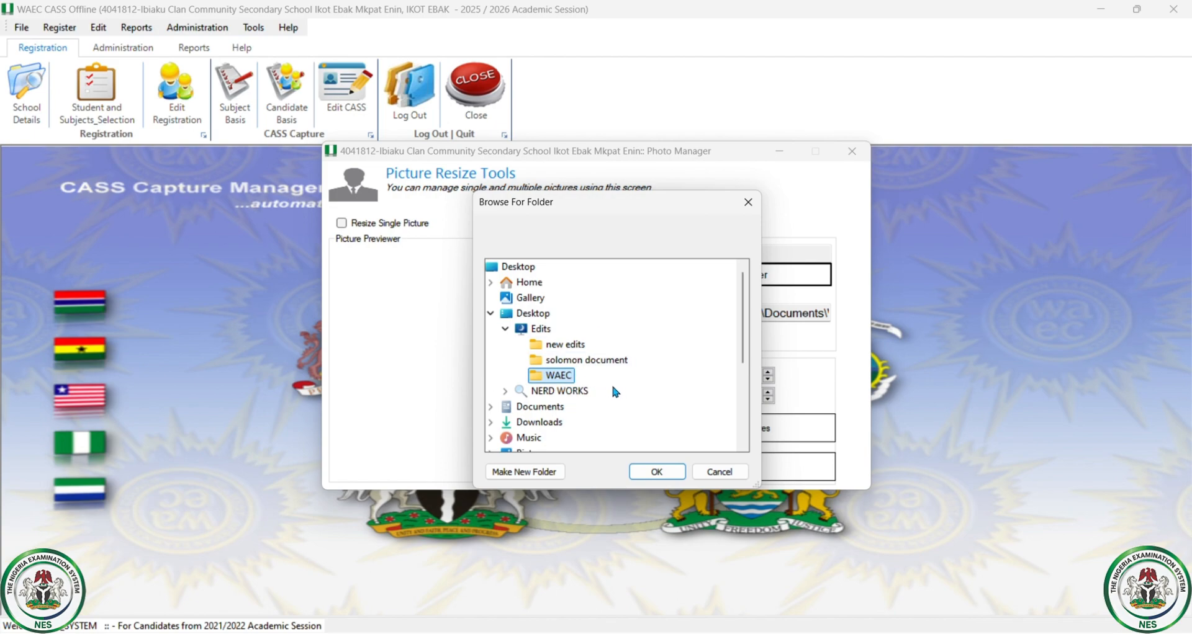
{"action": "left_click", "coordinate": [672, 472]}
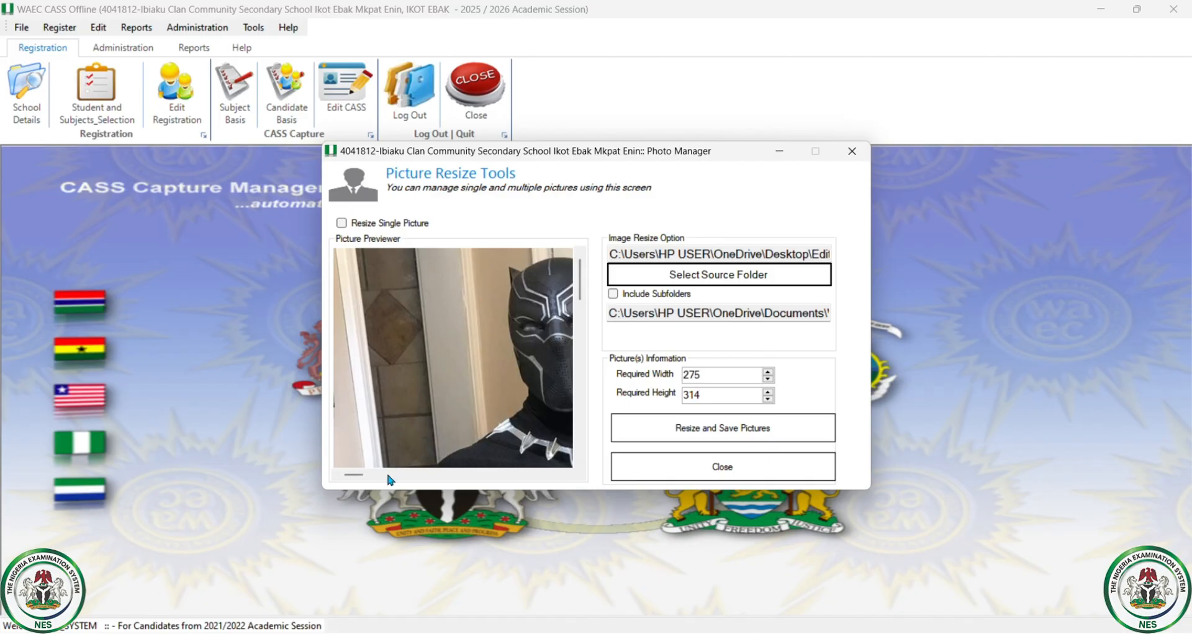
Preview the source photos, resize and save them all at 275 x 314, and dismiss the tool and the output folder window
{"action": "left_click_drag", "start_coordinate": [360, 475], "coordinate": [565, 478]}
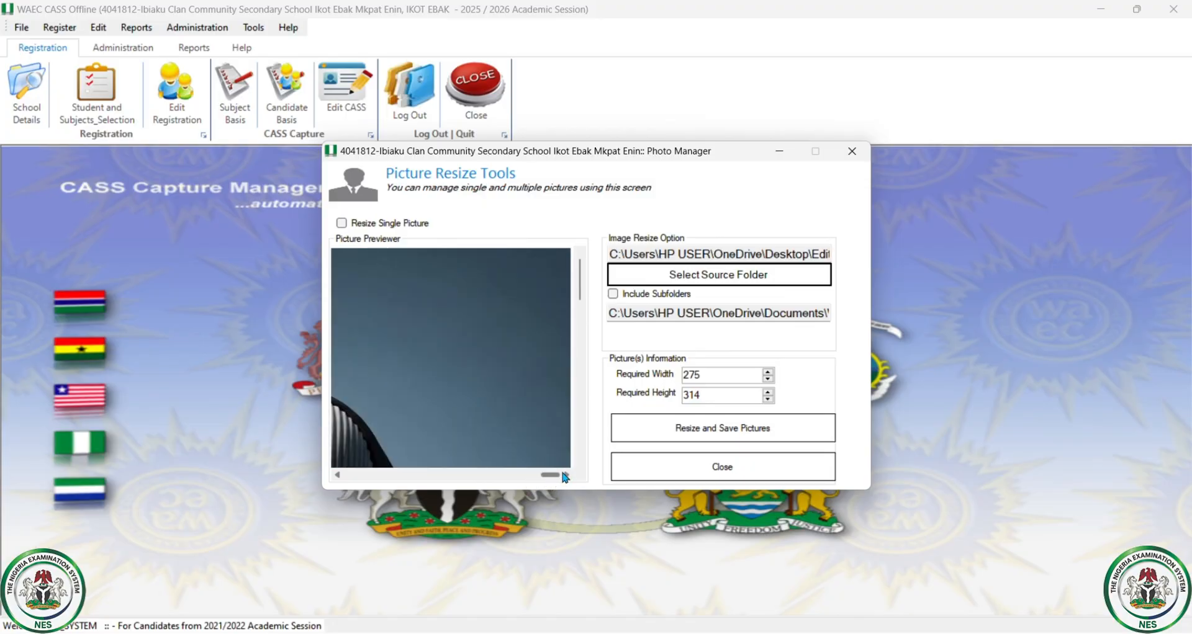
{"action": "left_click", "coordinate": [725, 427]}
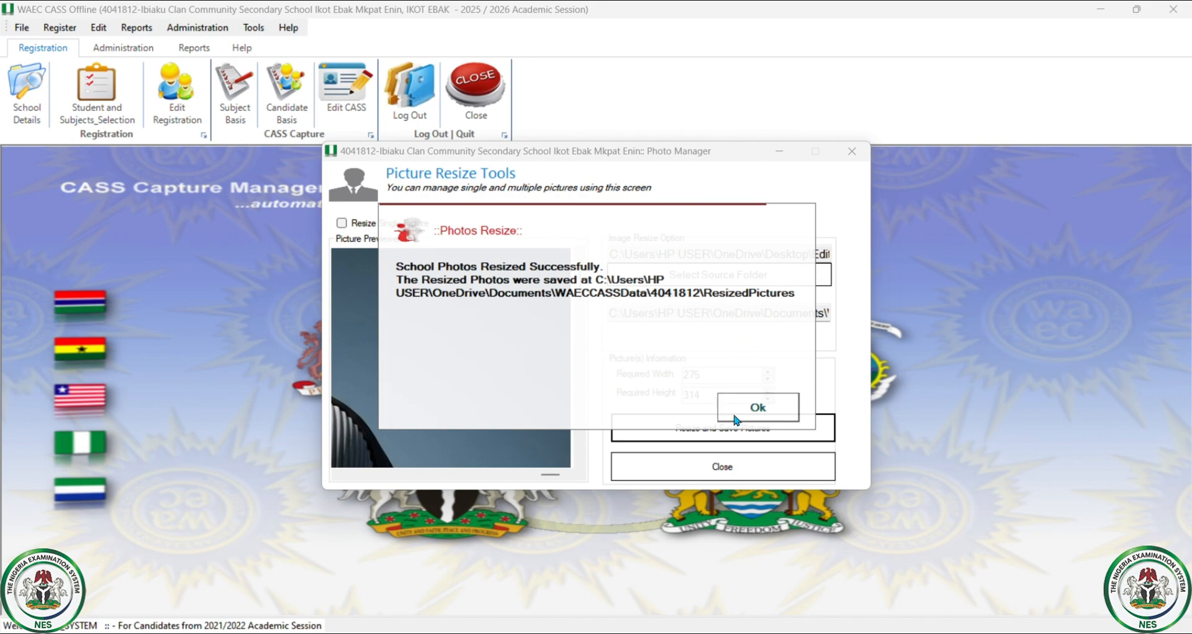
{"action": "left_click", "coordinate": [757, 407]}
{"action": "left_click", "coordinate": [741, 473]}
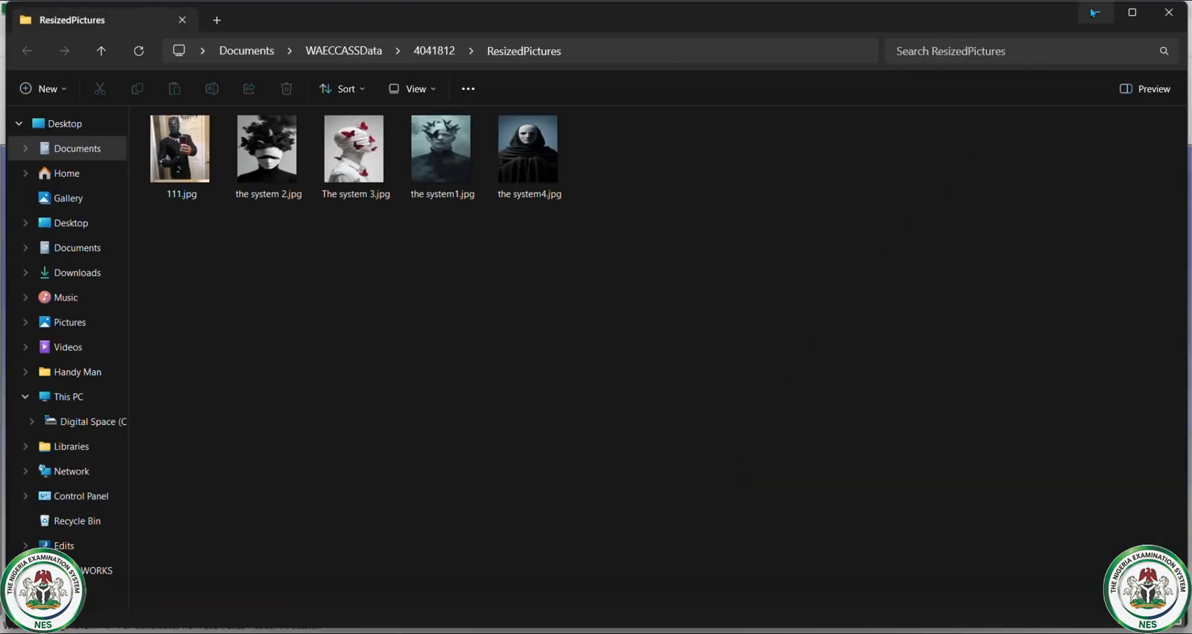
{"action": "left_click", "coordinate": [1093, 13]}
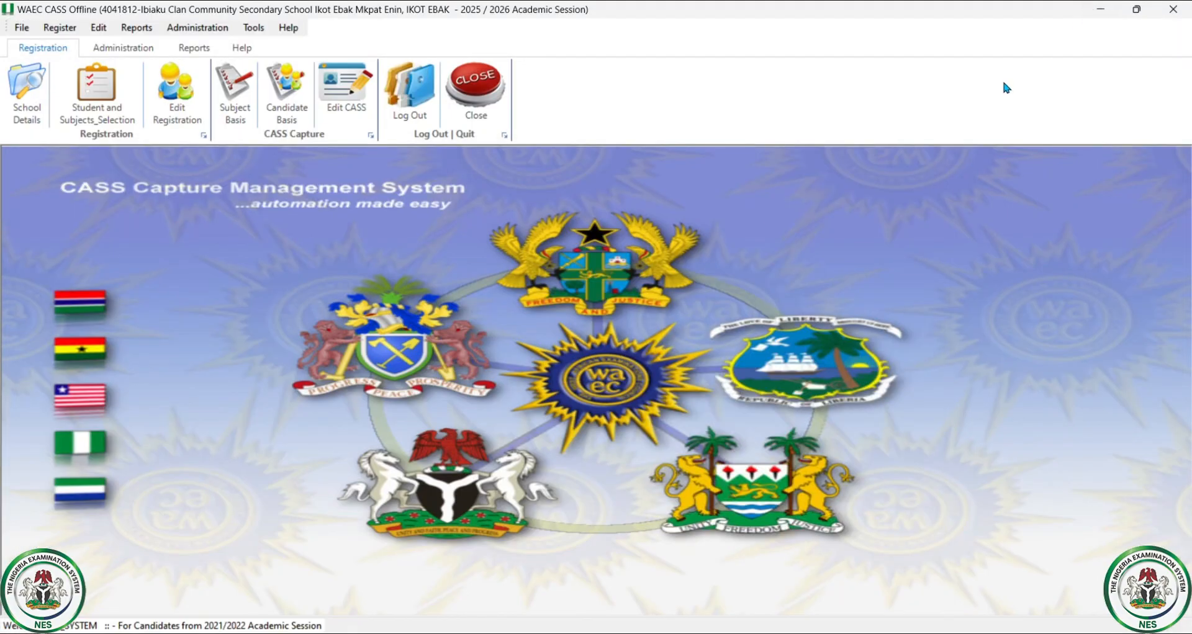
Load "the system4.jpg" from the ResizedPictures folder as the photo in a new student registration, and close the form without submitting
{"action": "left_click", "coordinate": [93, 113]}
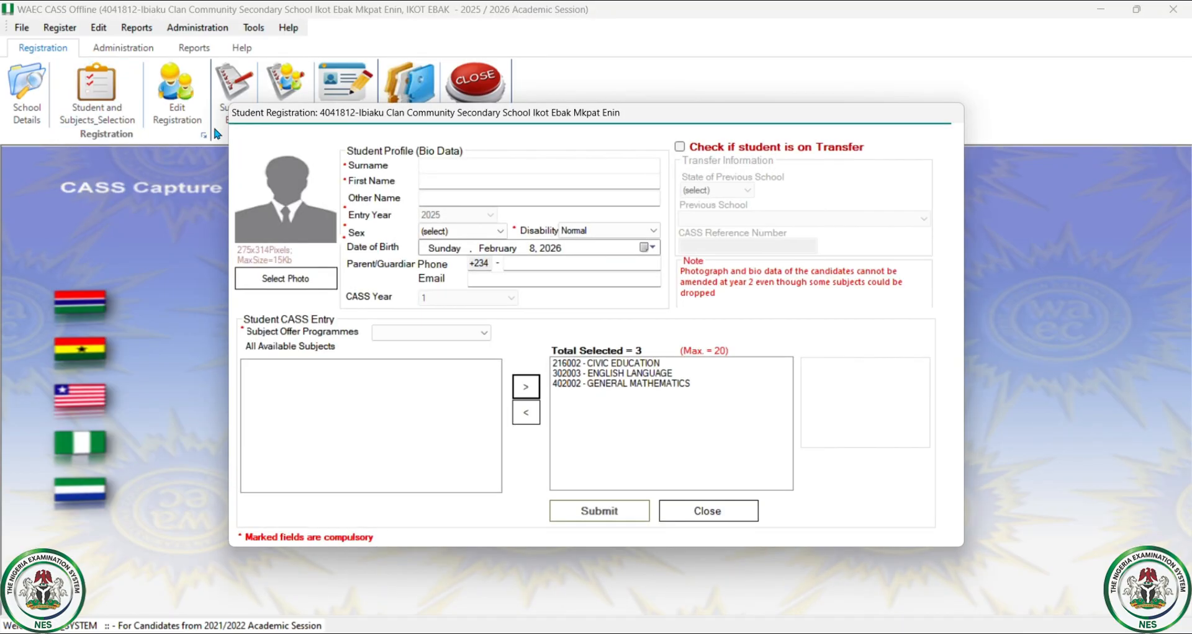
{"action": "left_click", "coordinate": [290, 281]}
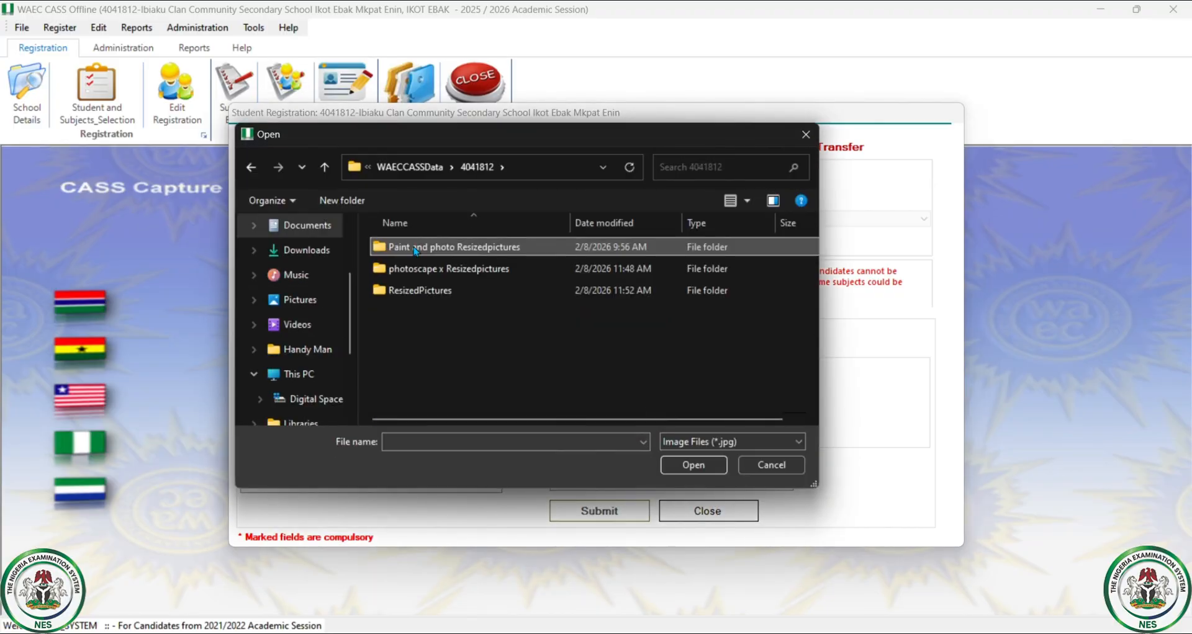
{"action": "left_click", "coordinate": [430, 290]}
{"action": "double_click", "coordinate": [430, 290]}
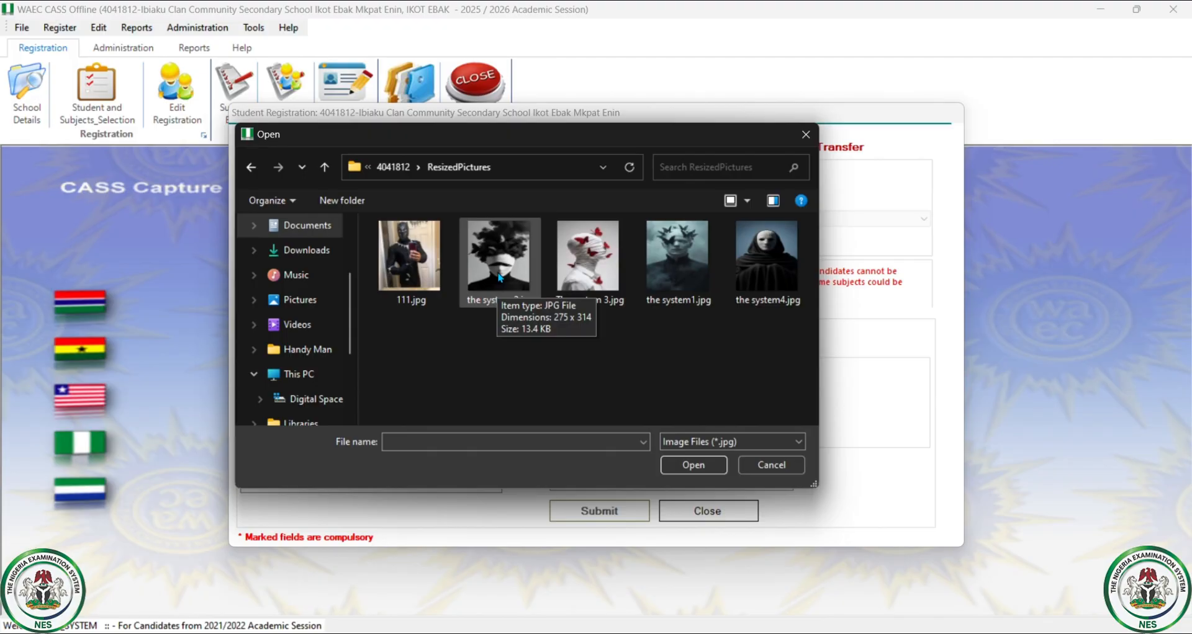
{"action": "left_click", "coordinate": [761, 287]}
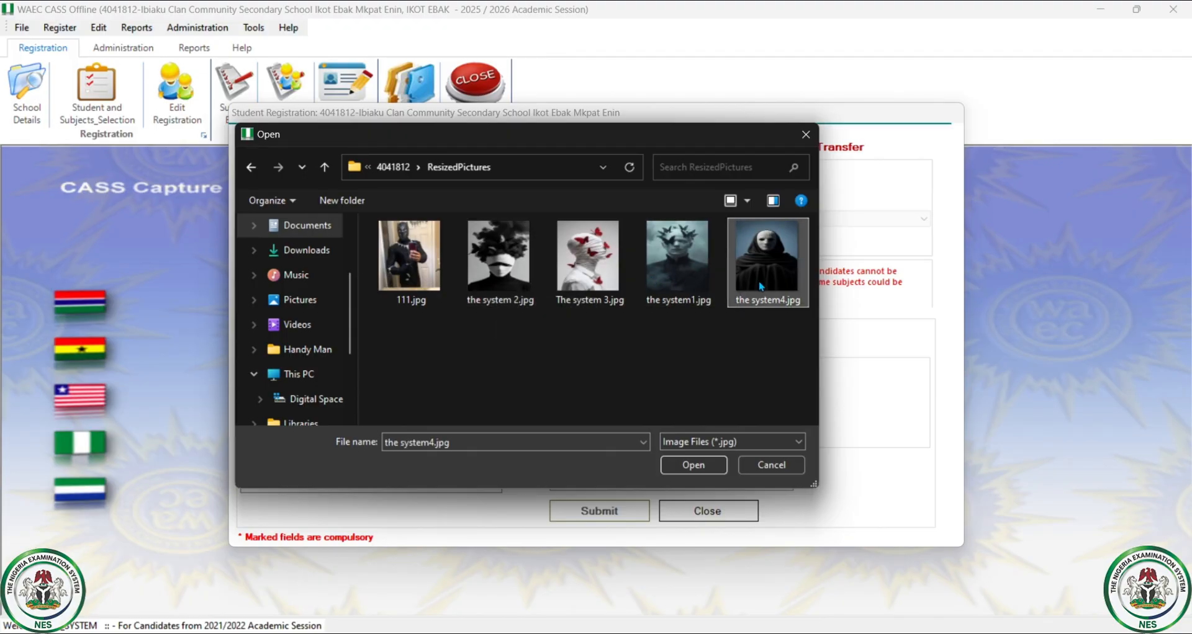
{"action": "left_click", "coordinate": [695, 465]}
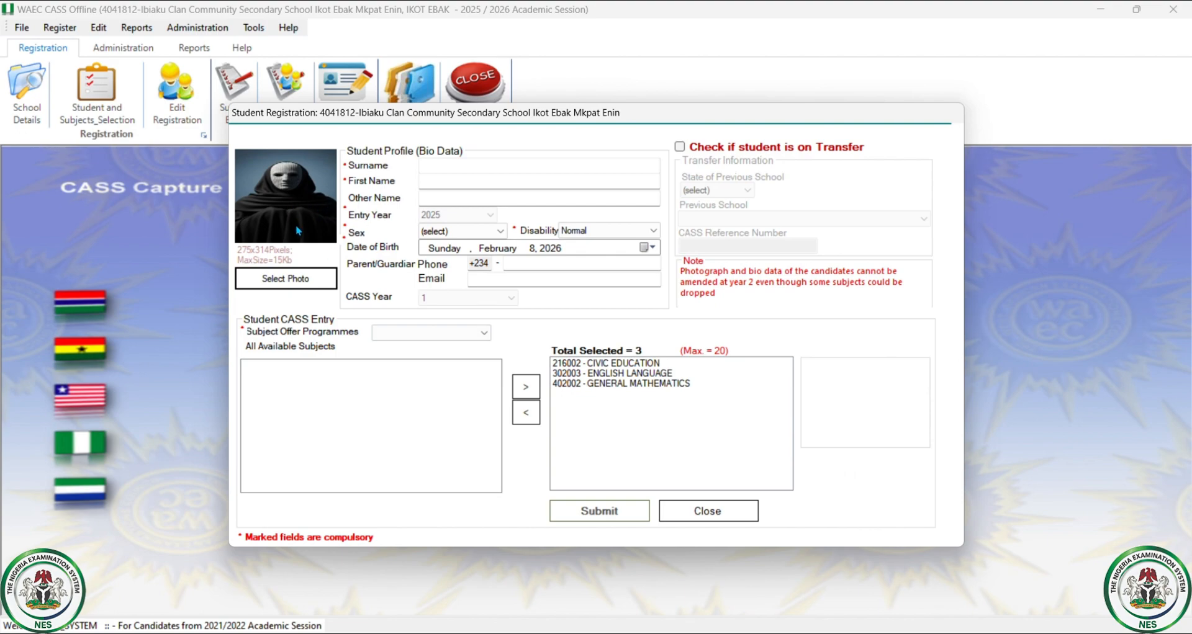
{"action": "left_click", "coordinate": [727, 518]}
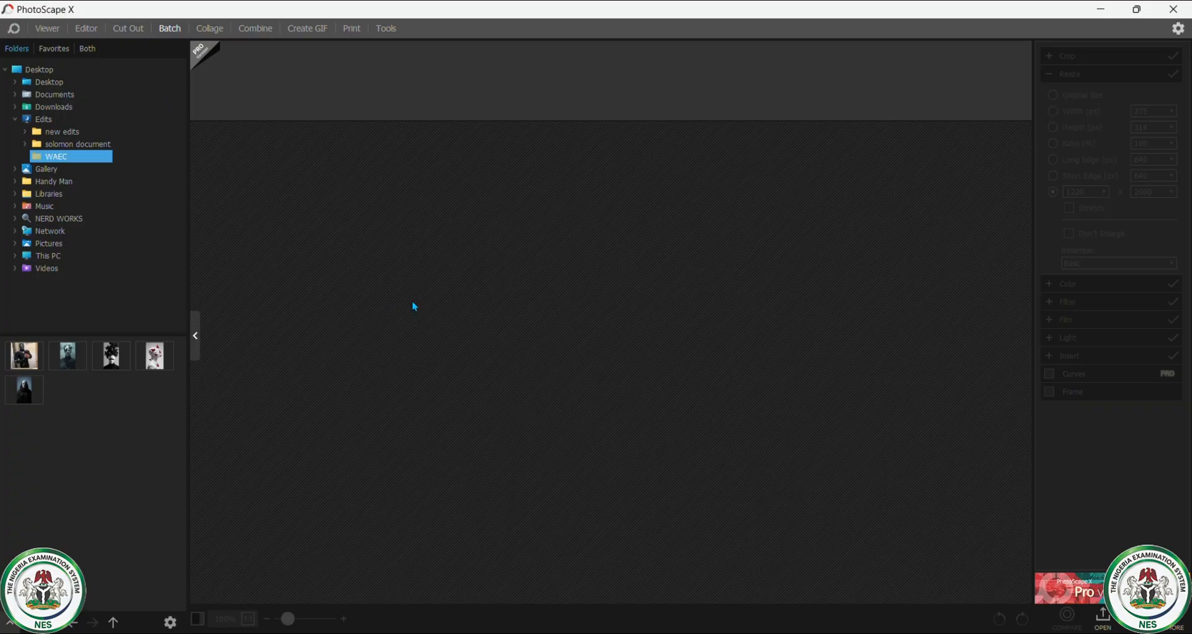
Switch to PhotoScape X and view the WAEC folder's photos one after another in the Editor, through "the system4.jpg"
{"action": "left_click", "coordinate": [91, 32]}
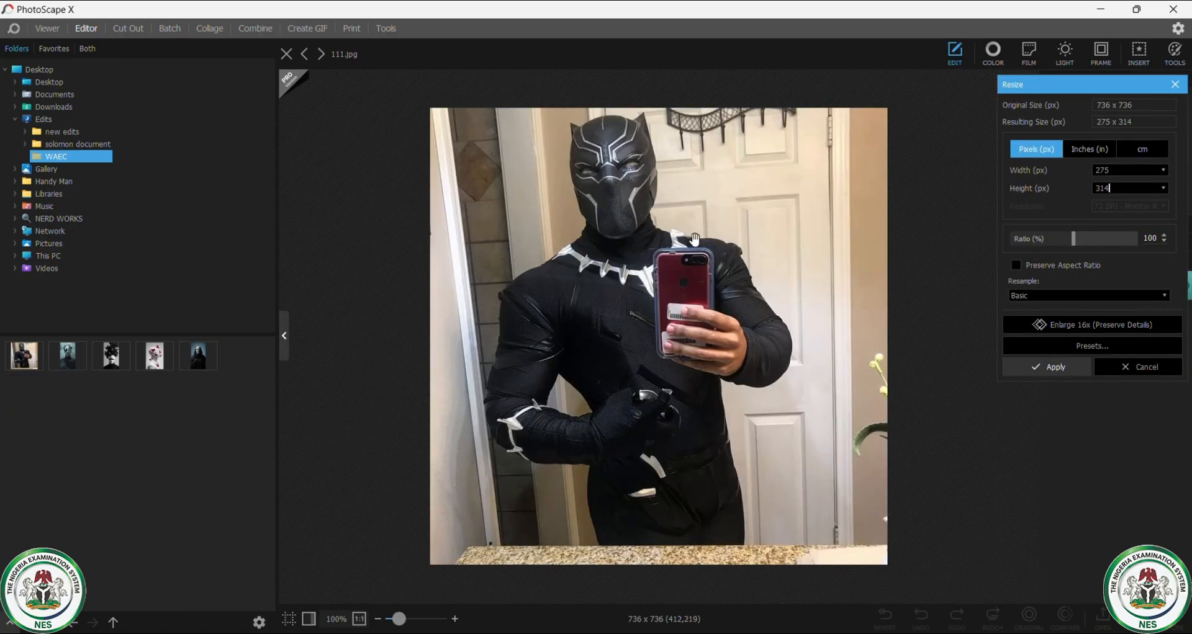
{"action": "left_click", "coordinate": [321, 54]}
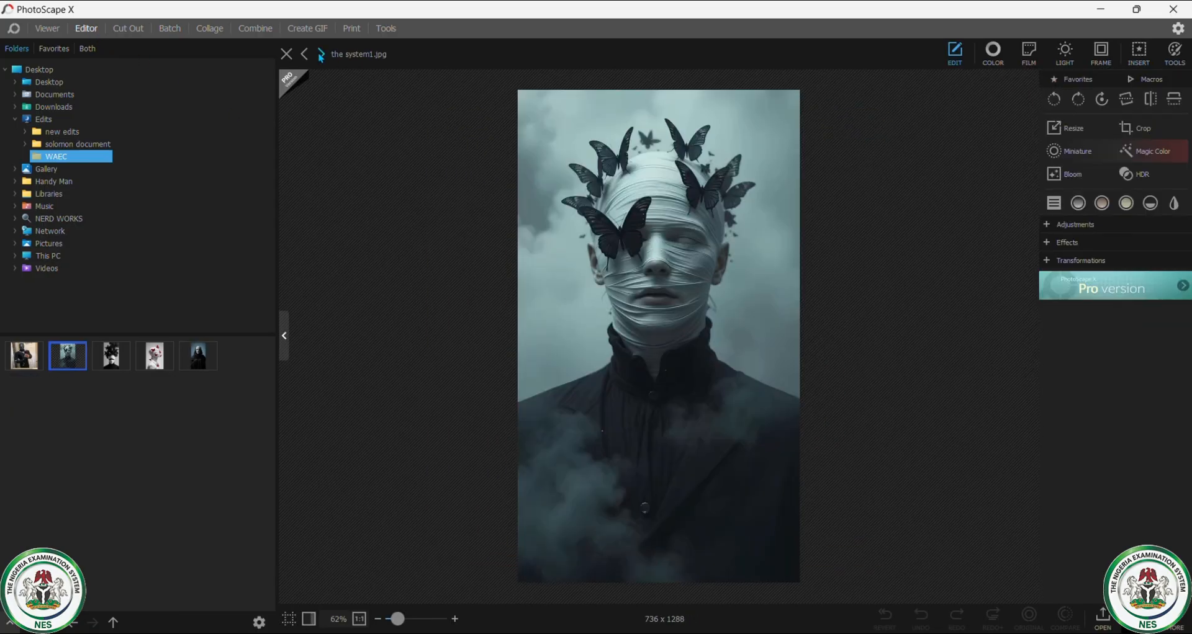
{"action": "left_click", "coordinate": [321, 55]}
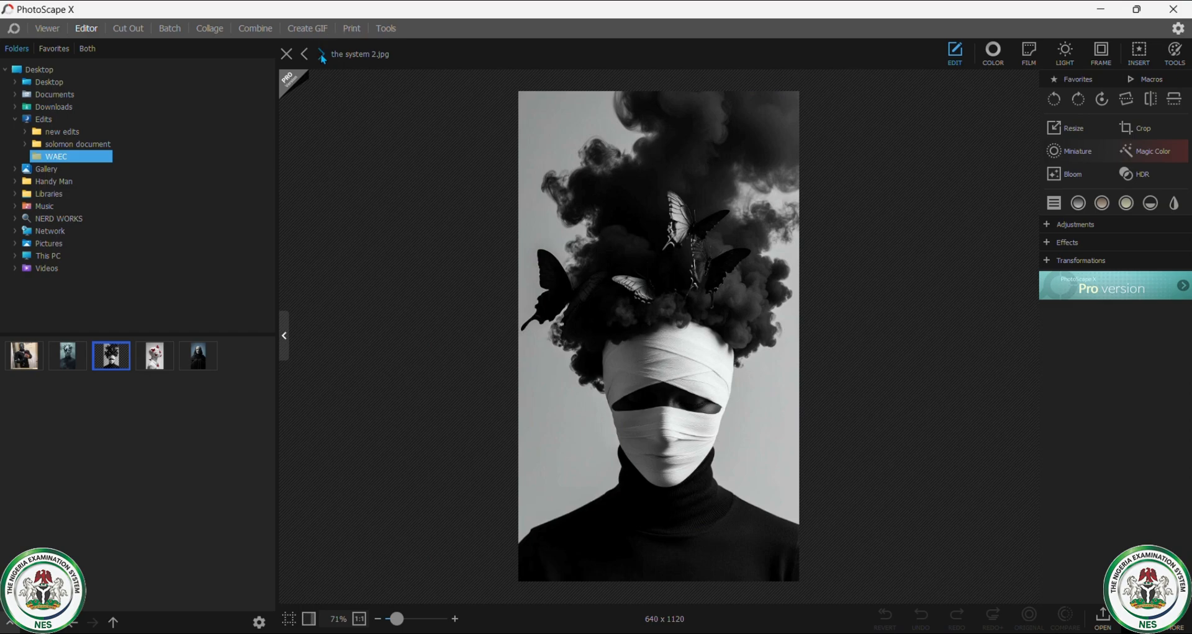
{"action": "left_click", "coordinate": [322, 57]}
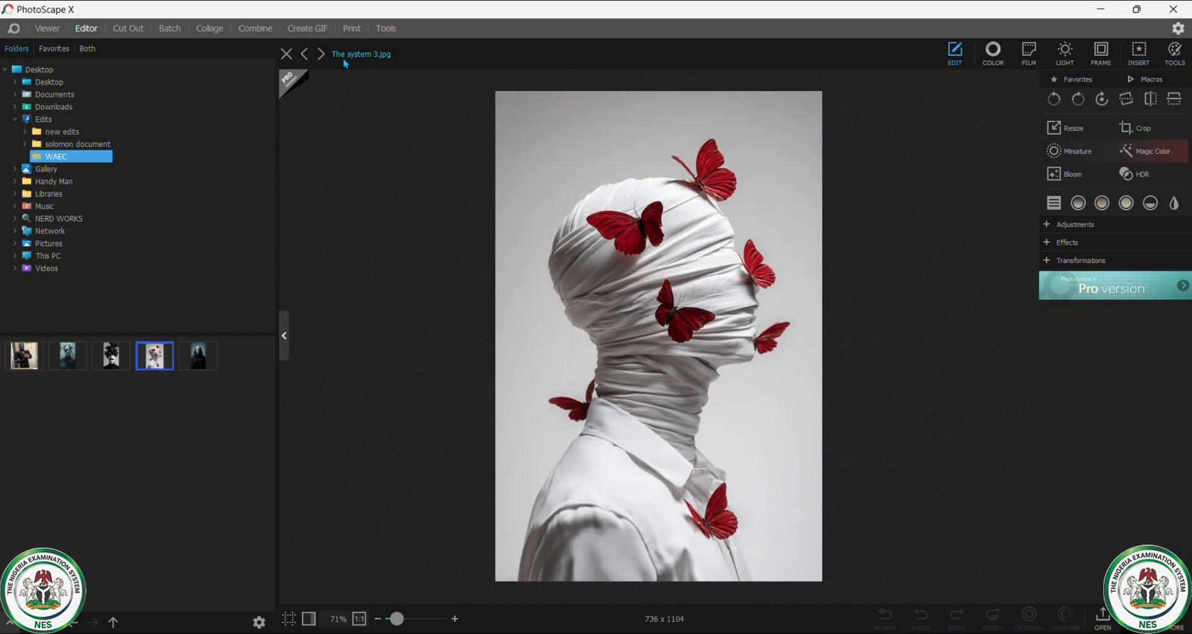
{"action": "left_click", "coordinate": [321, 55]}
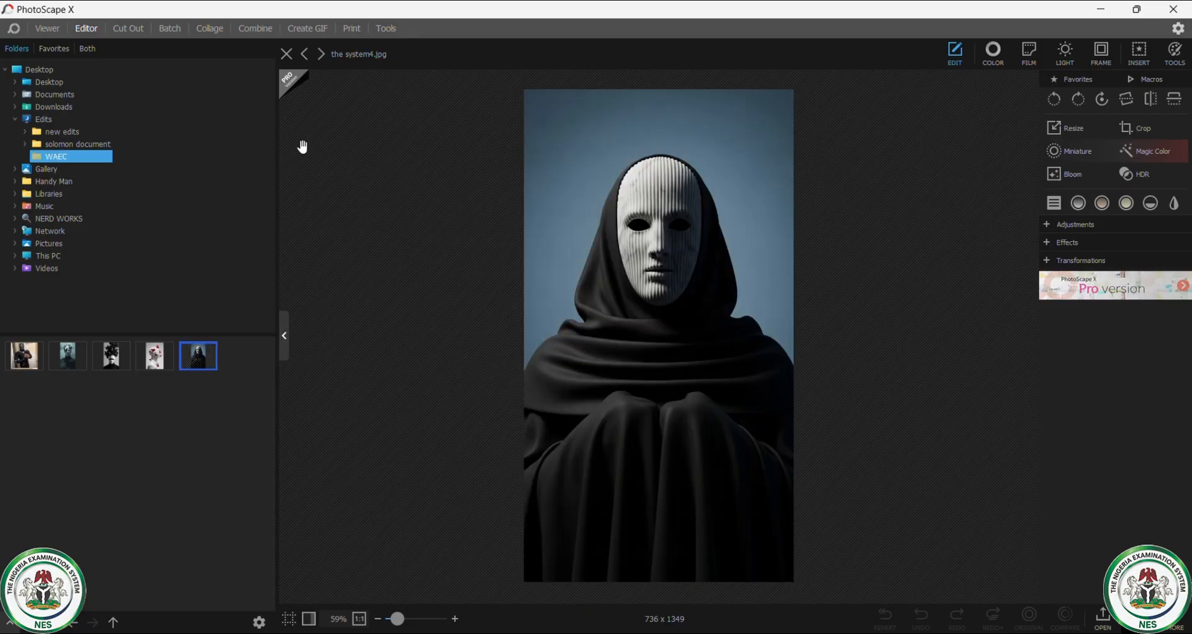
Load all photos from the WAEC folder into the Batch workspace
{"action": "left_click", "coordinate": [170, 29]}
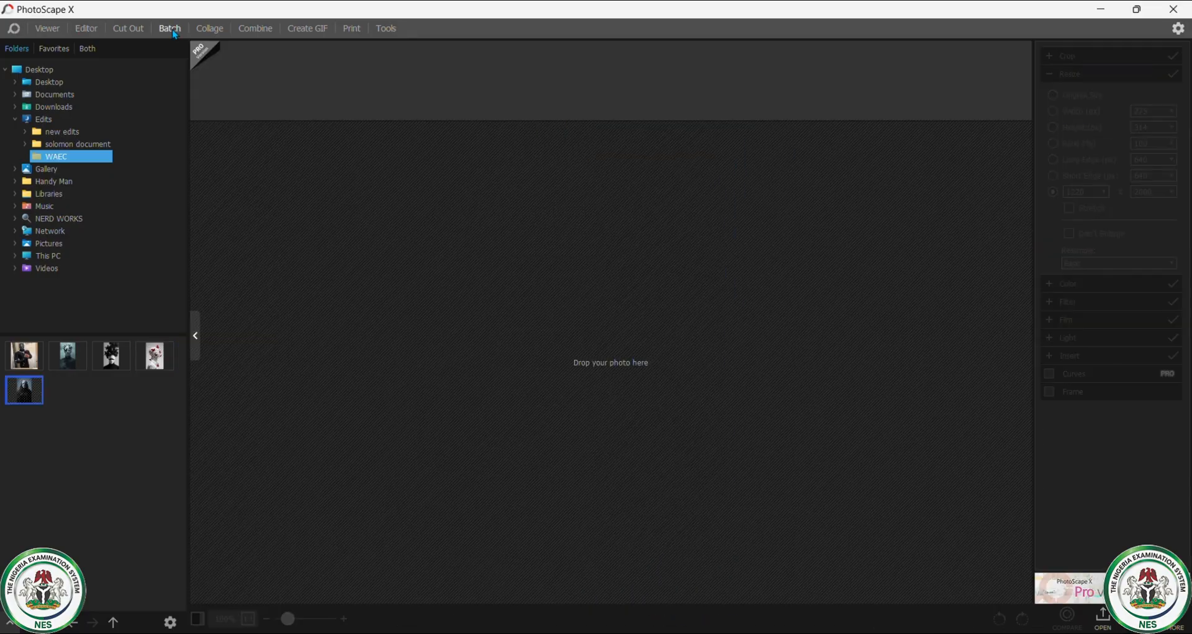
{"action": "left_click", "coordinate": [101, 432]}
{"action": "key", "text": "ctrl+a"}
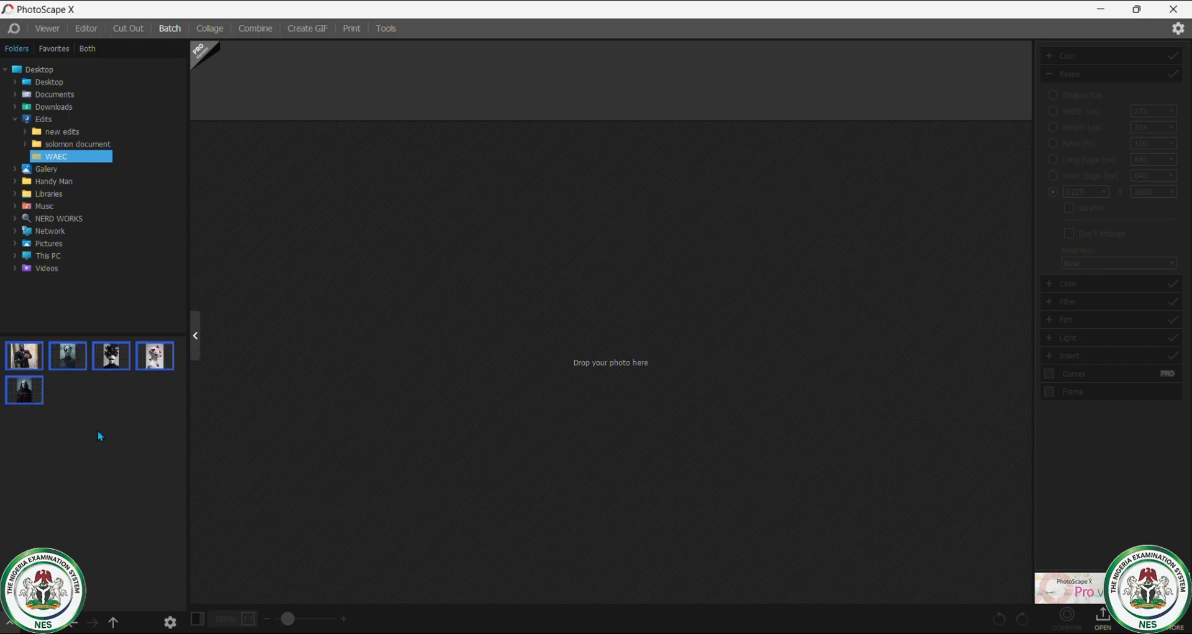
{"action": "left_click_drag", "start_coordinate": [65, 359], "coordinate": [385, 74]}
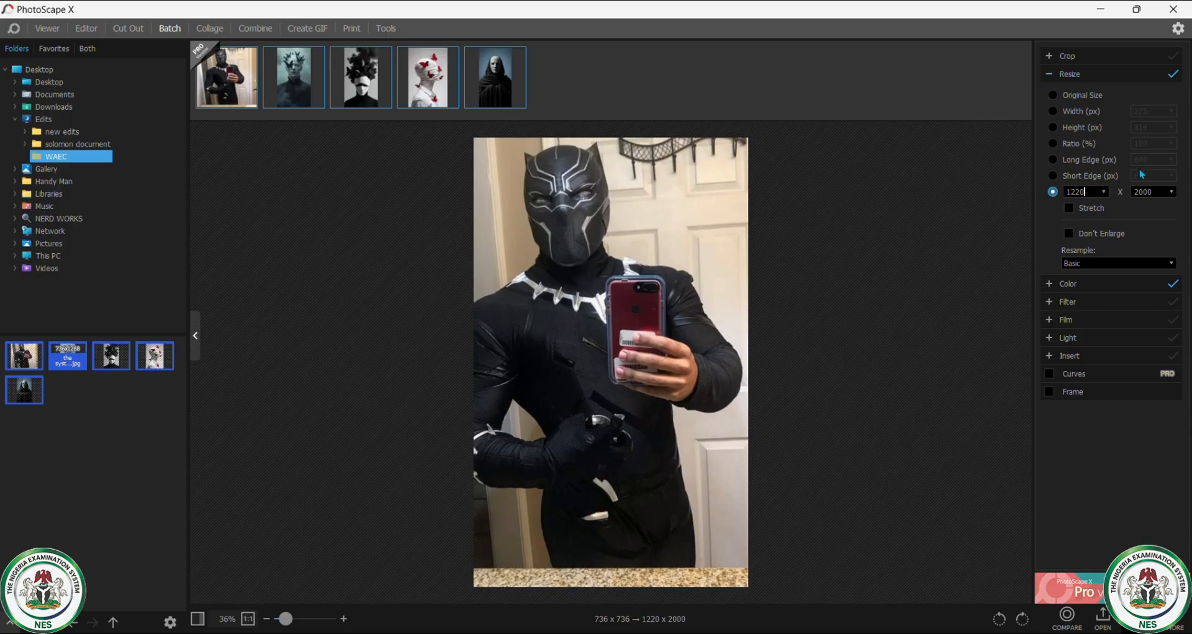
Set the batch resize dimensions to 275 x 314 pixels
{"action": "key", "text": "BackSpace"}
{"action": "key", "text": "BackSpace"}
{"action": "key", "text": "BackSpace"}
{"action": "type", "text": "27500"}
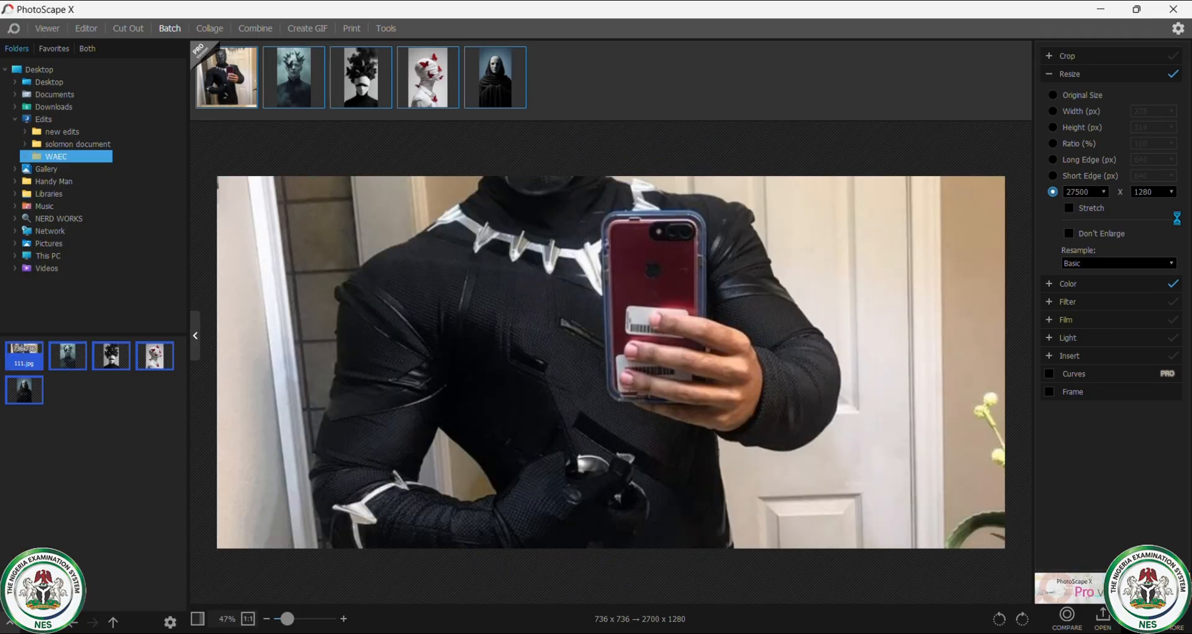
{"action": "key", "text": "BackSpace"}
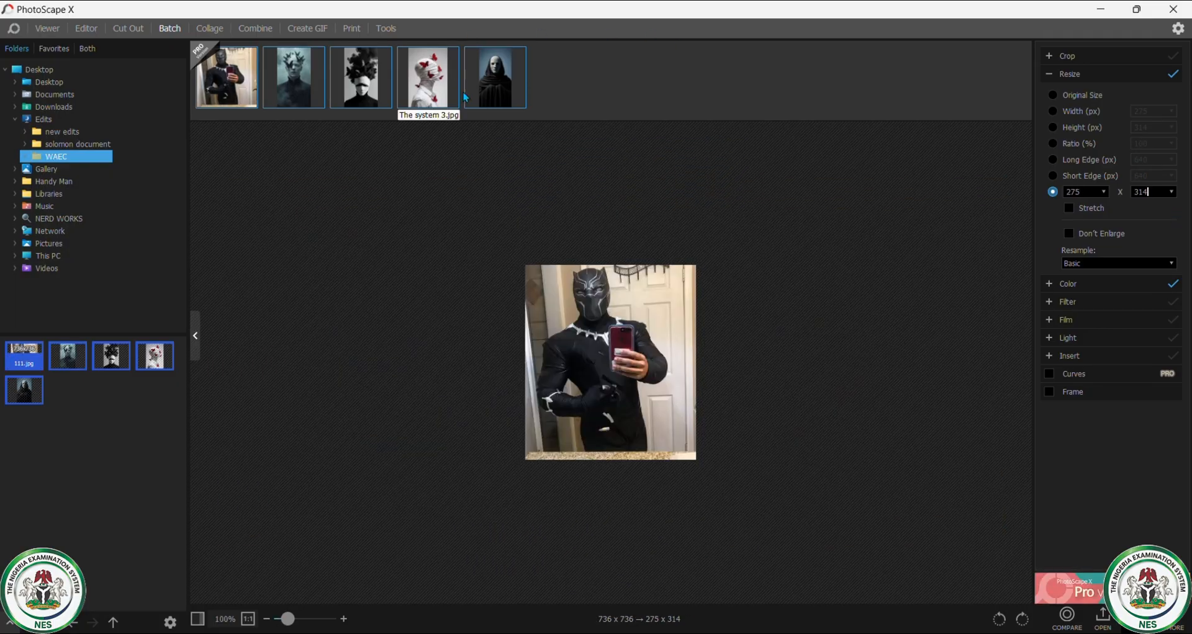
Preview each photo of the batch at the new size, from "the system4.jpg" back to "111.jpg"
{"action": "left_click", "coordinate": [495, 100]}
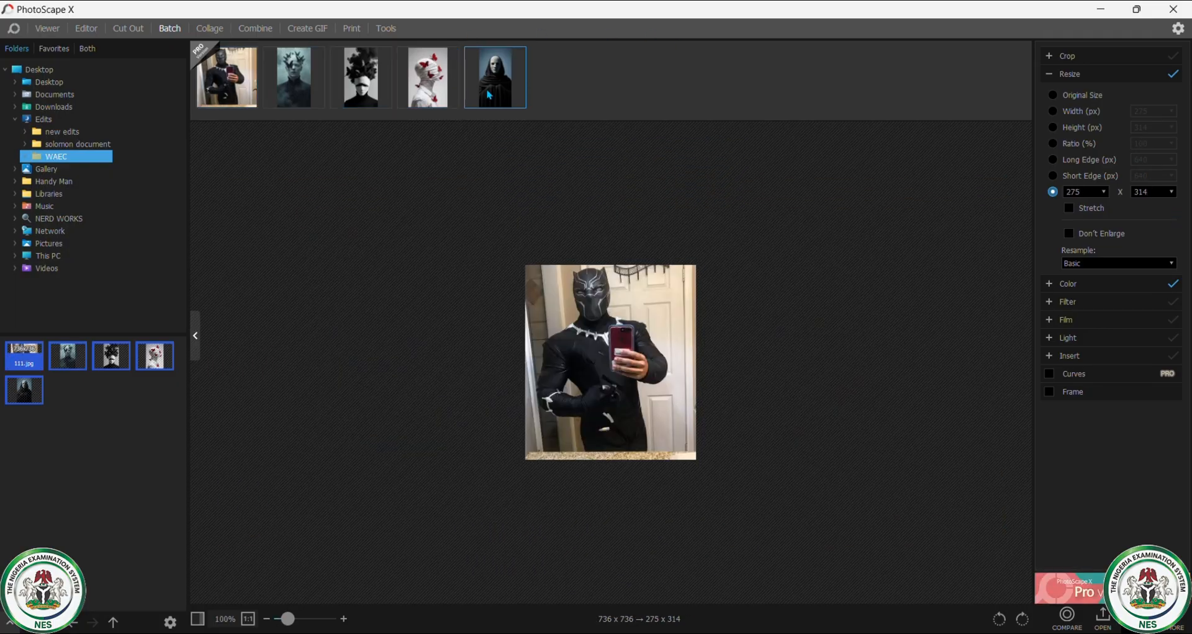
{"action": "left_click", "coordinate": [429, 99]}
{"action": "left_click", "coordinate": [362, 103]}
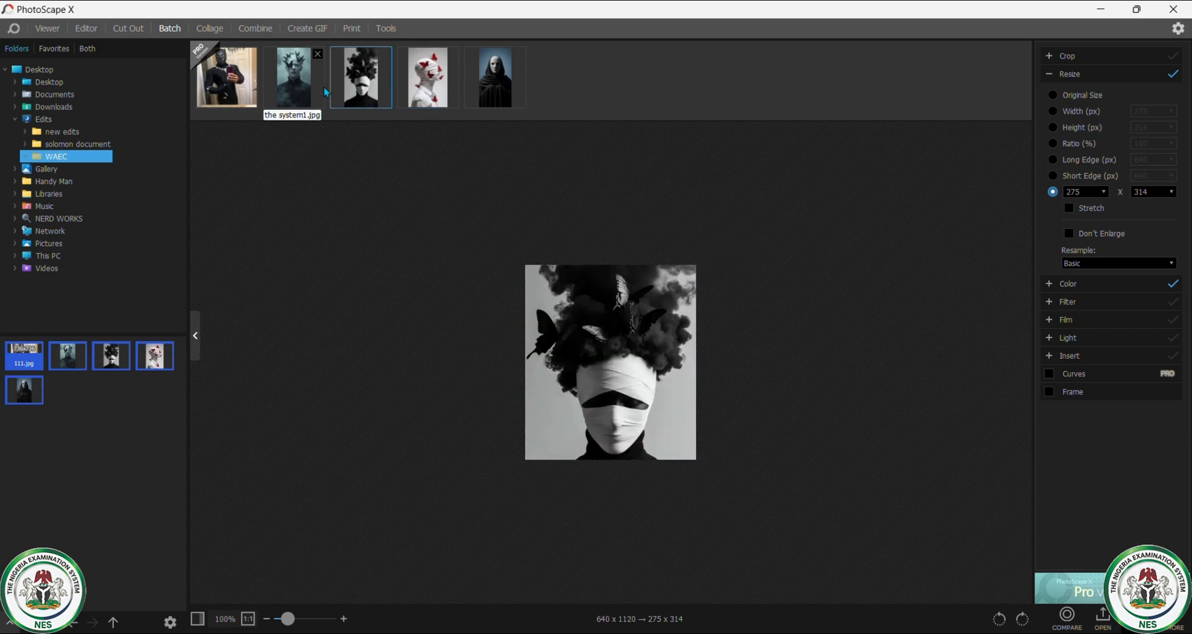
{"action": "left_click", "coordinate": [303, 92]}
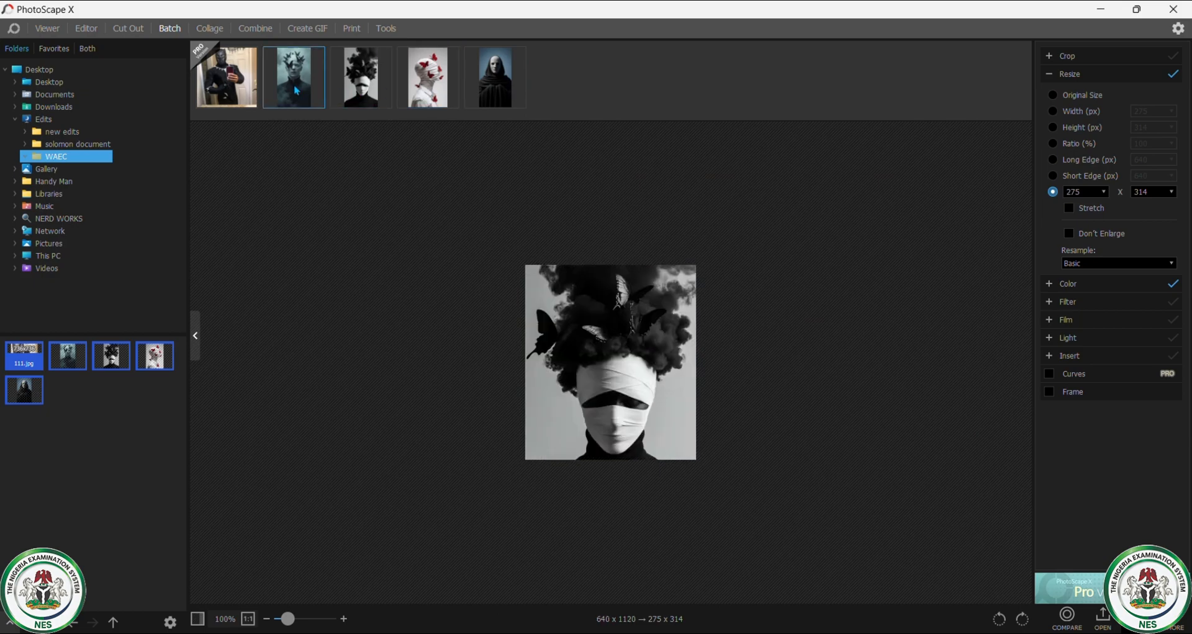
{"action": "left_click", "coordinate": [247, 93]}
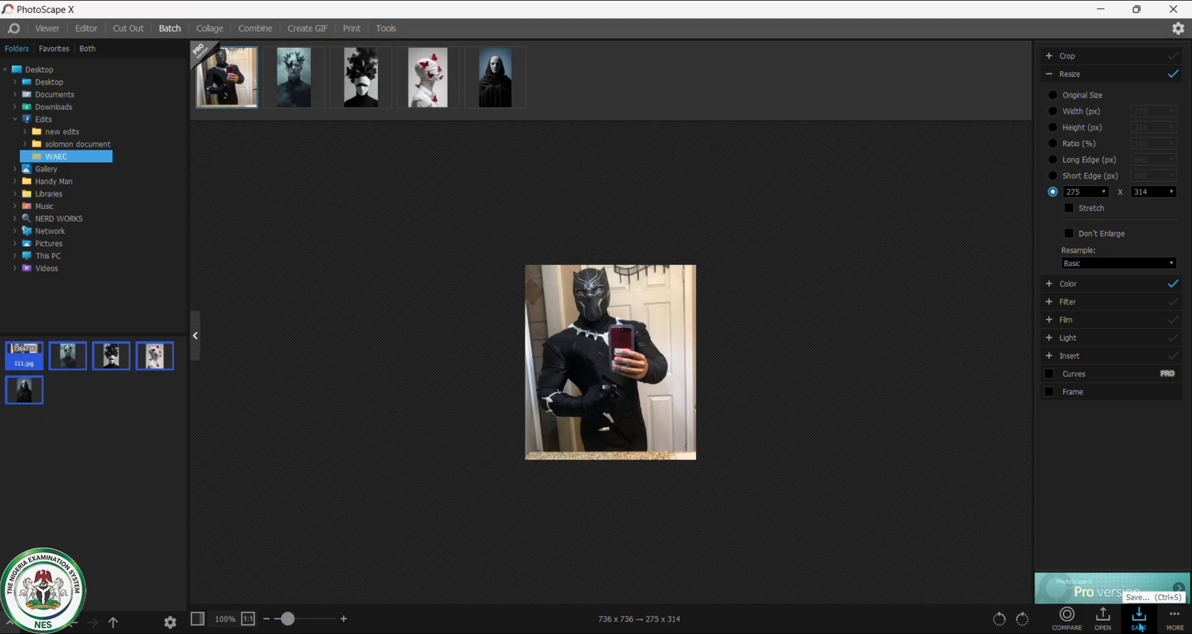
Save the whole batch as JPEGs with the batch_ prefix in the "photoscape x Resizedpictures" folder and dismiss the completion notice
{"action": "left_click", "coordinate": [1140, 627]}
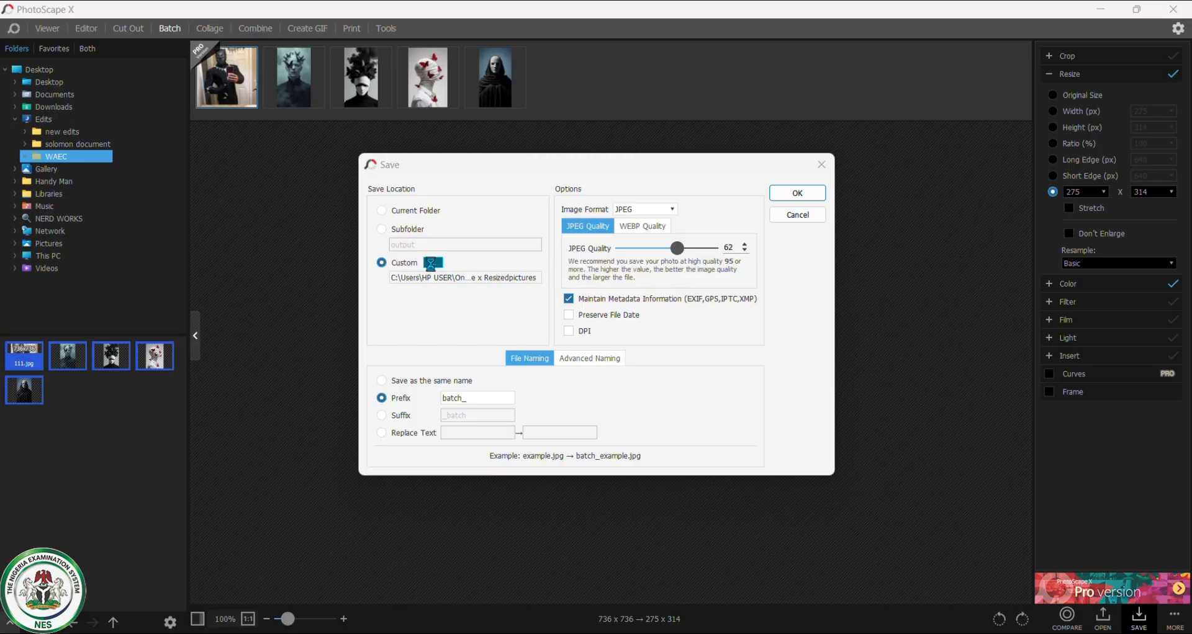
{"action": "left_click", "coordinate": [451, 275]}
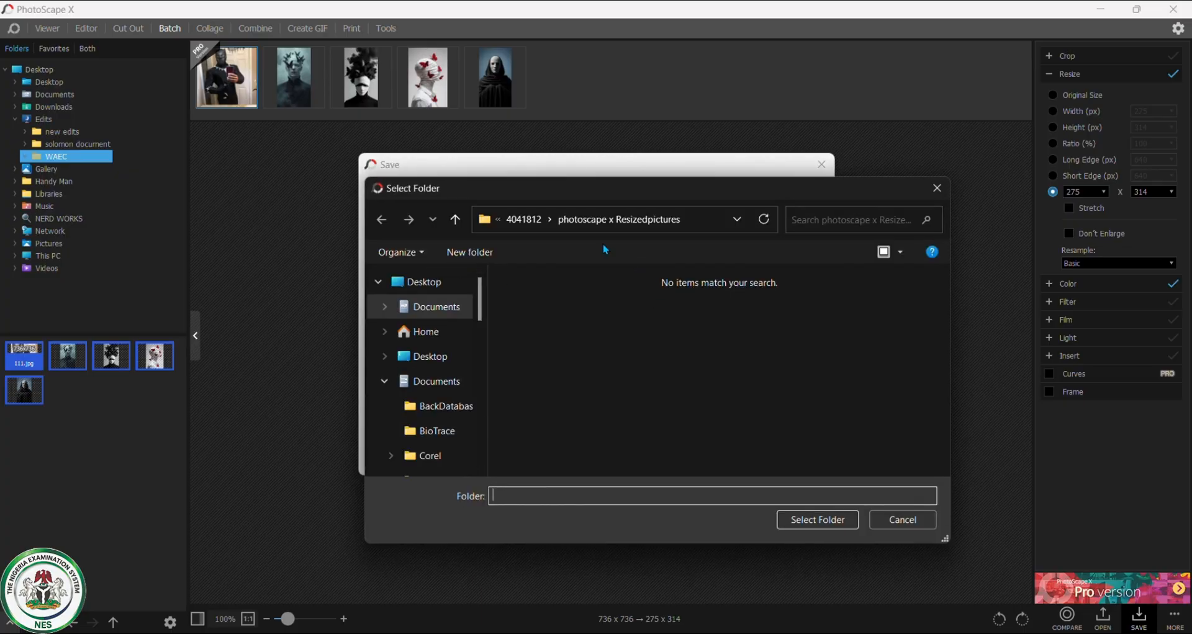
{"action": "left_click", "coordinate": [581, 220]}
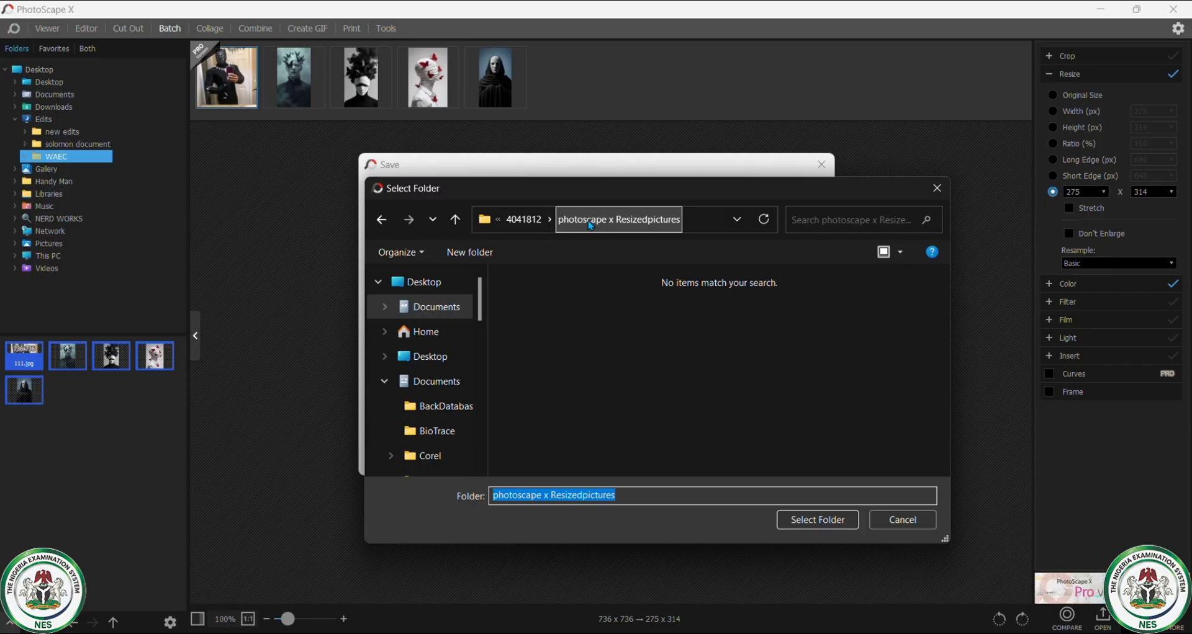
{"action": "left_click", "coordinate": [817, 519]}
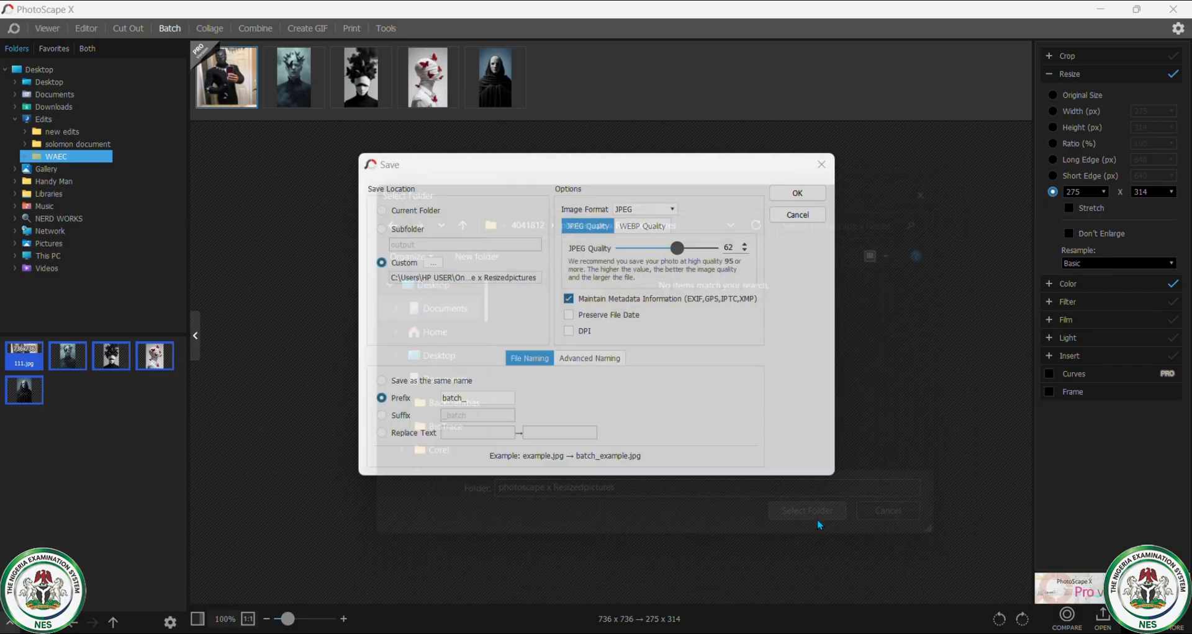
{"action": "left_click", "coordinate": [792, 199]}
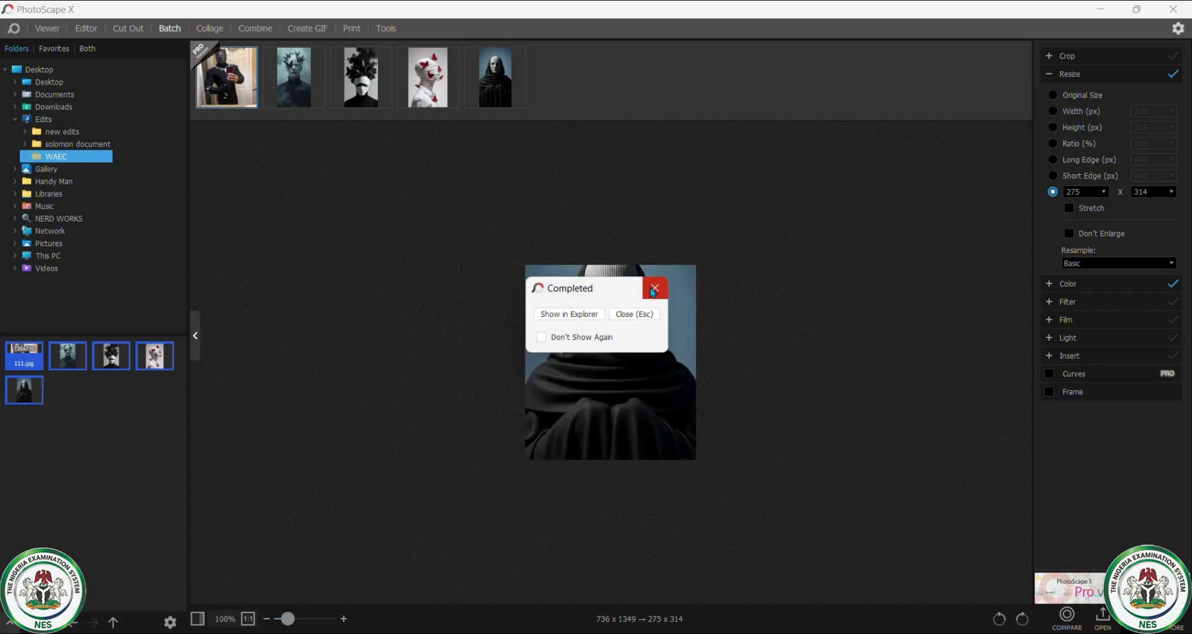
{"action": "left_click", "coordinate": [654, 288]}
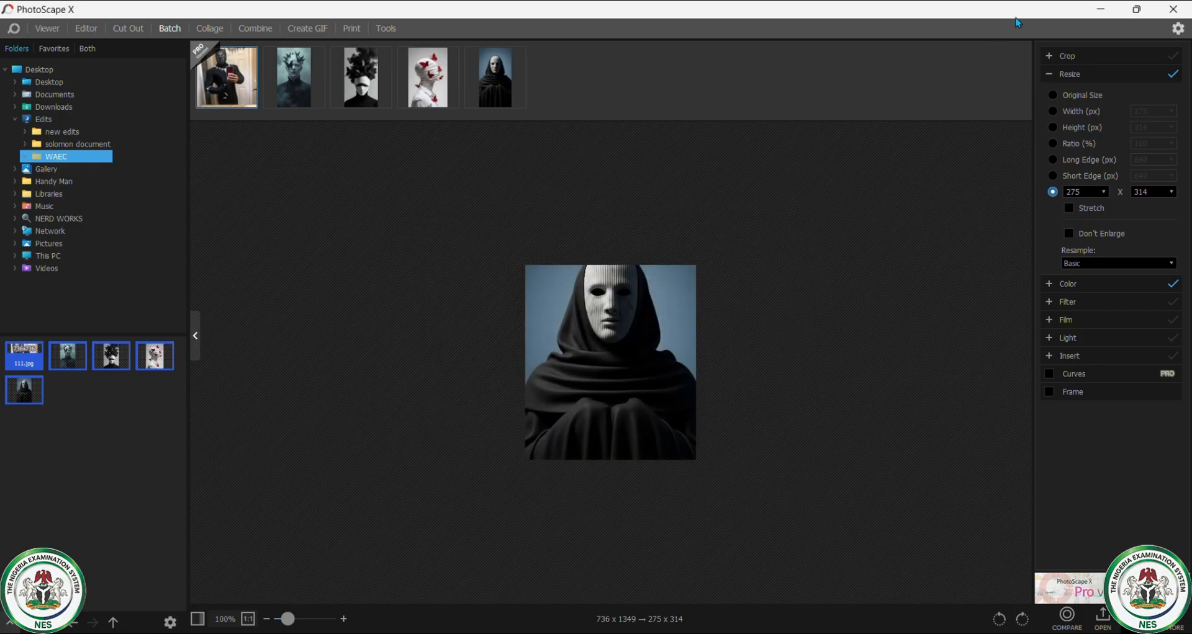
Switch to WAEC CASS Offline and load "batch_The system 3.jpg" from "photoscape x Resizedpictures" as the photo in a new student registration
{"action": "left_click", "coordinate": [1101, 12]}
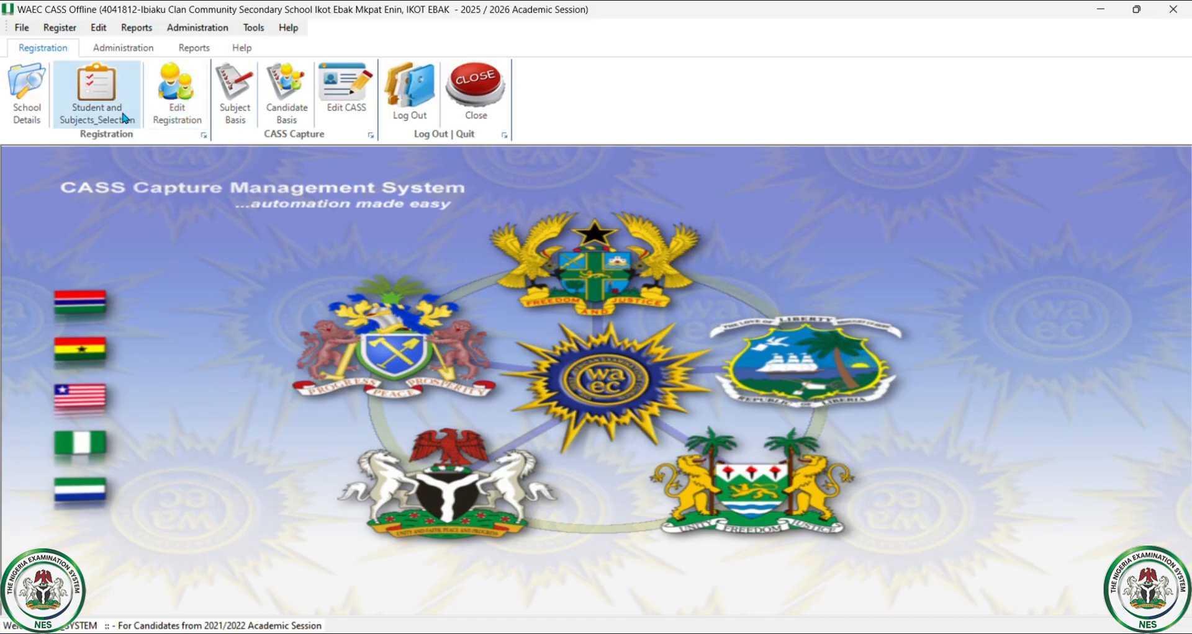
{"action": "left_click", "coordinate": [125, 118]}
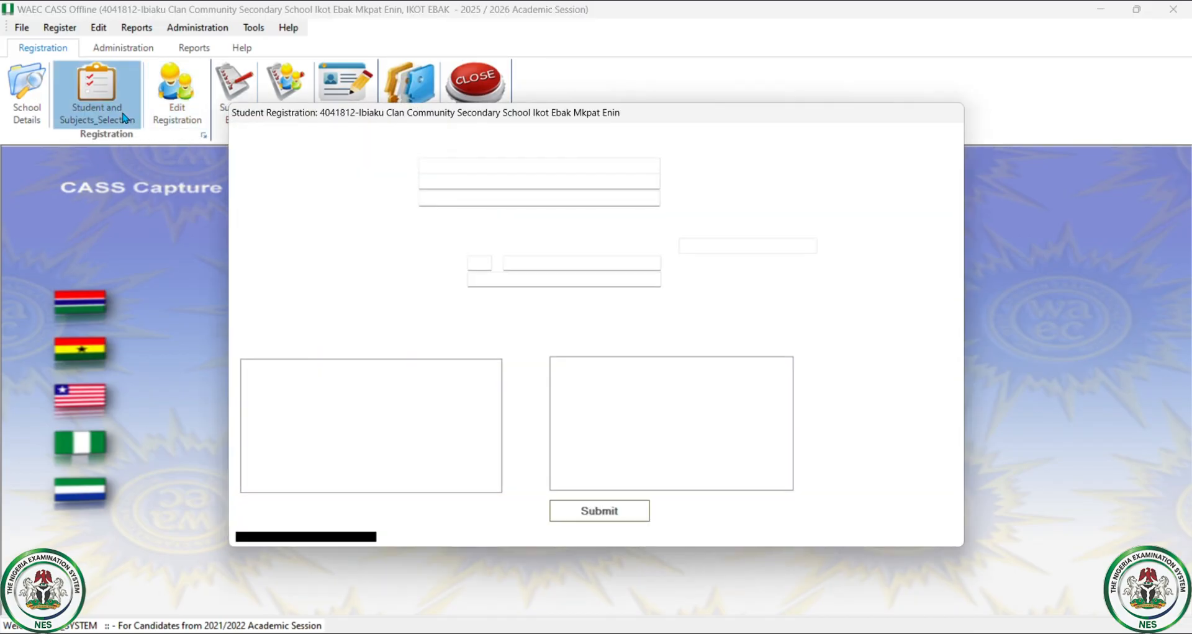
{"action": "left_click", "coordinate": [297, 278]}
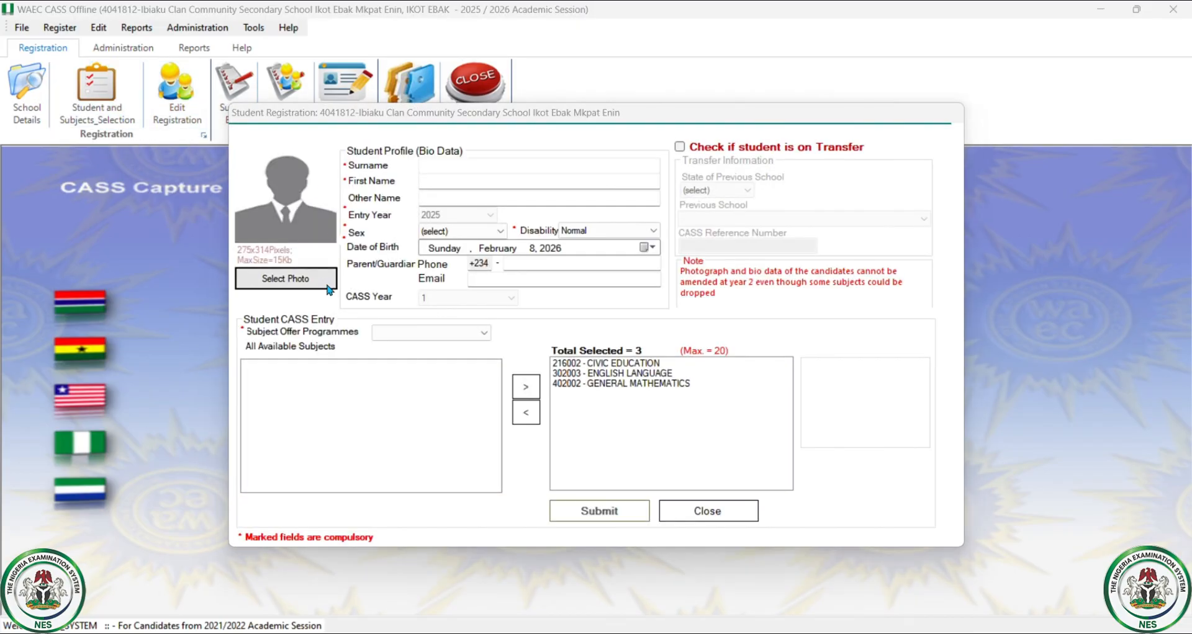
{"action": "scroll", "coordinate": [629, 325], "scroll_direction": "down", "scroll_amount": 3}
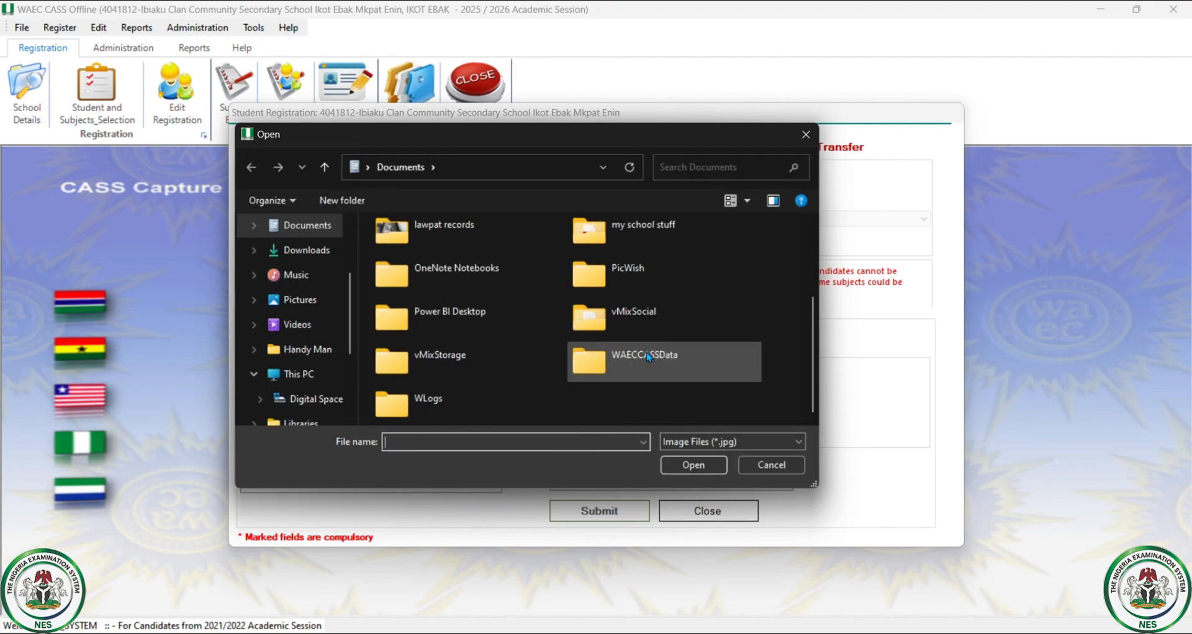
{"action": "double_click", "coordinate": [643, 347]}
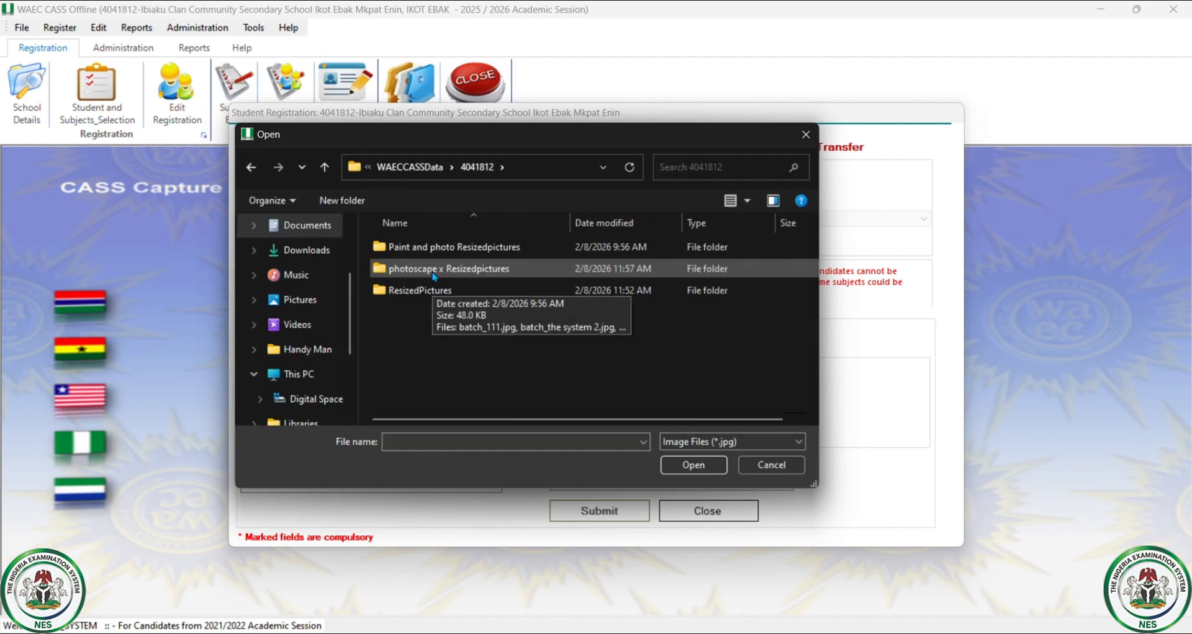
{"action": "double_click", "coordinate": [435, 269]}
{"action": "left_click", "coordinate": [588, 264]}
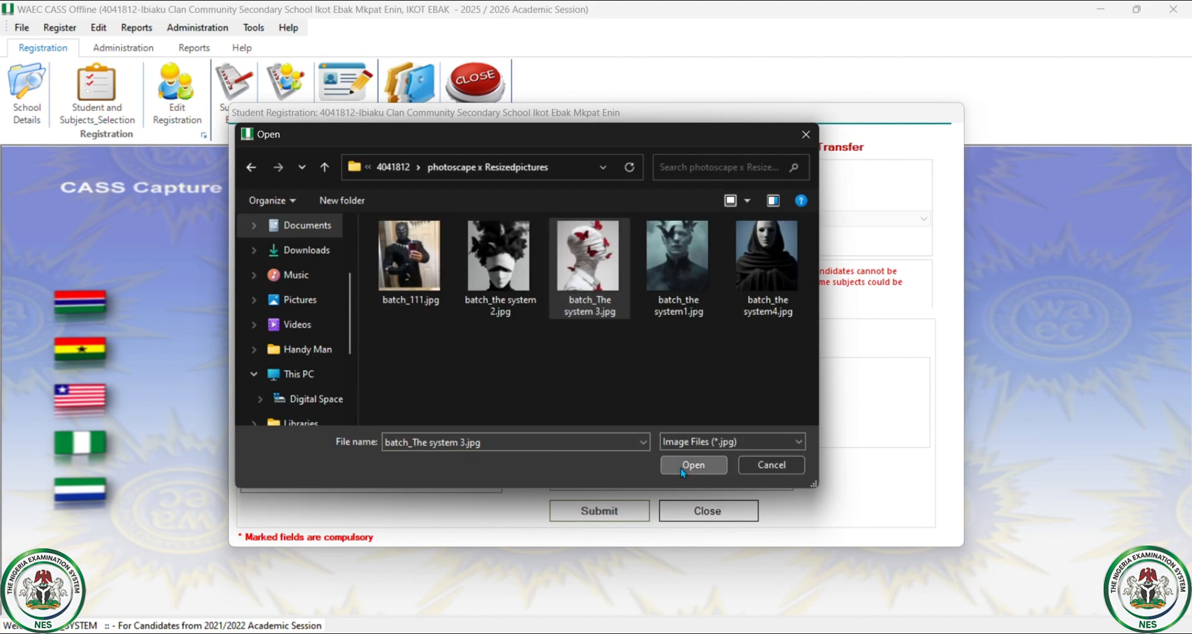
{"action": "left_click", "coordinate": [692, 467]}
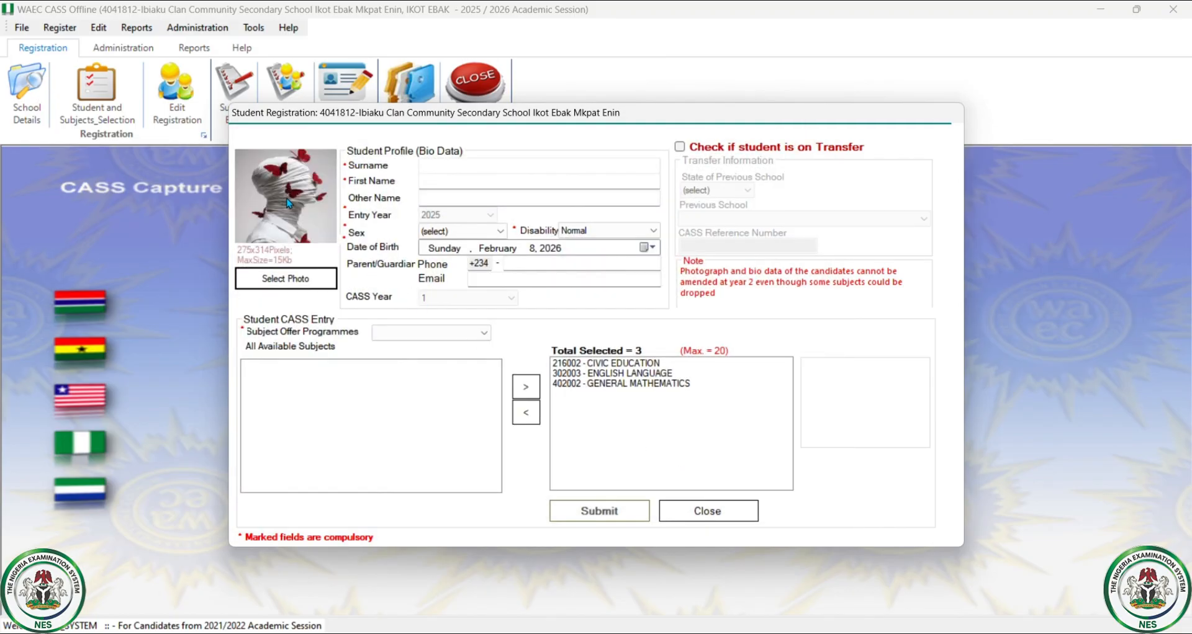
Replace the student photo with "batch_the system 2.jpg" and close the registration form without submitting
{"action": "left_click", "coordinate": [314, 278]}
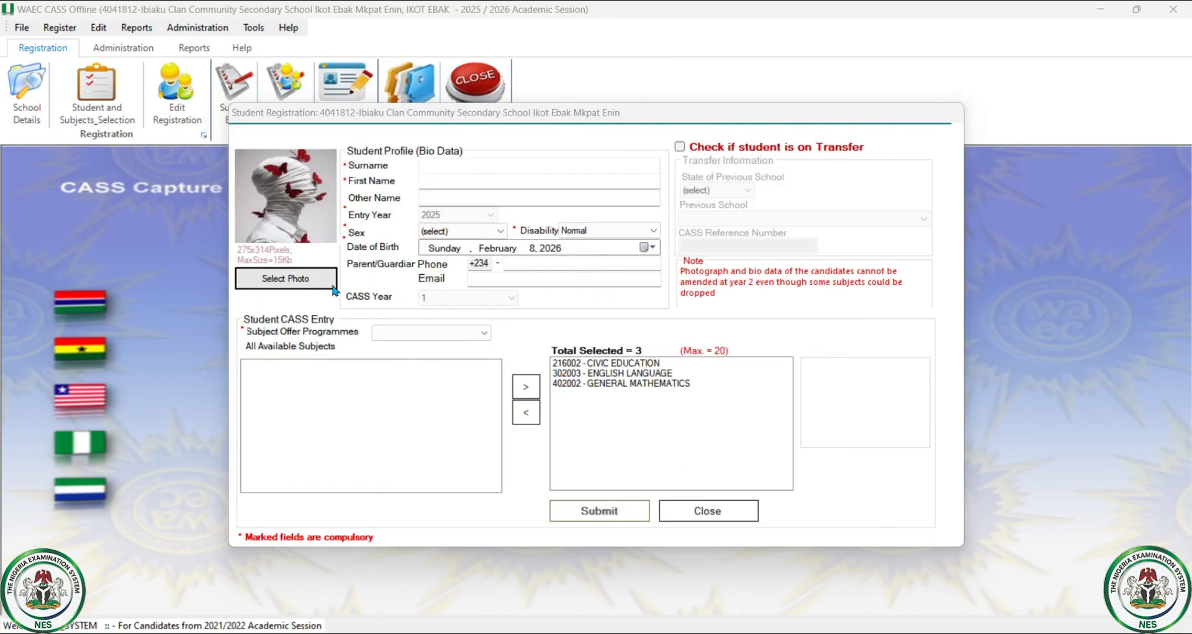
{"action": "left_click", "coordinate": [511, 292]}
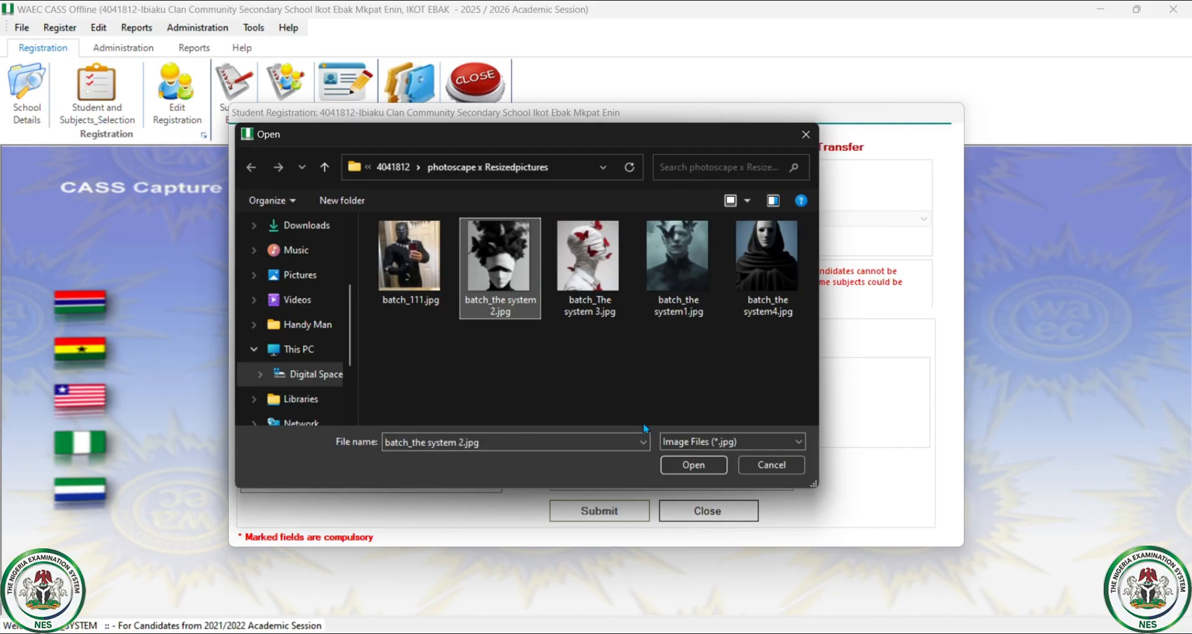
{"action": "left_click", "coordinate": [677, 467]}
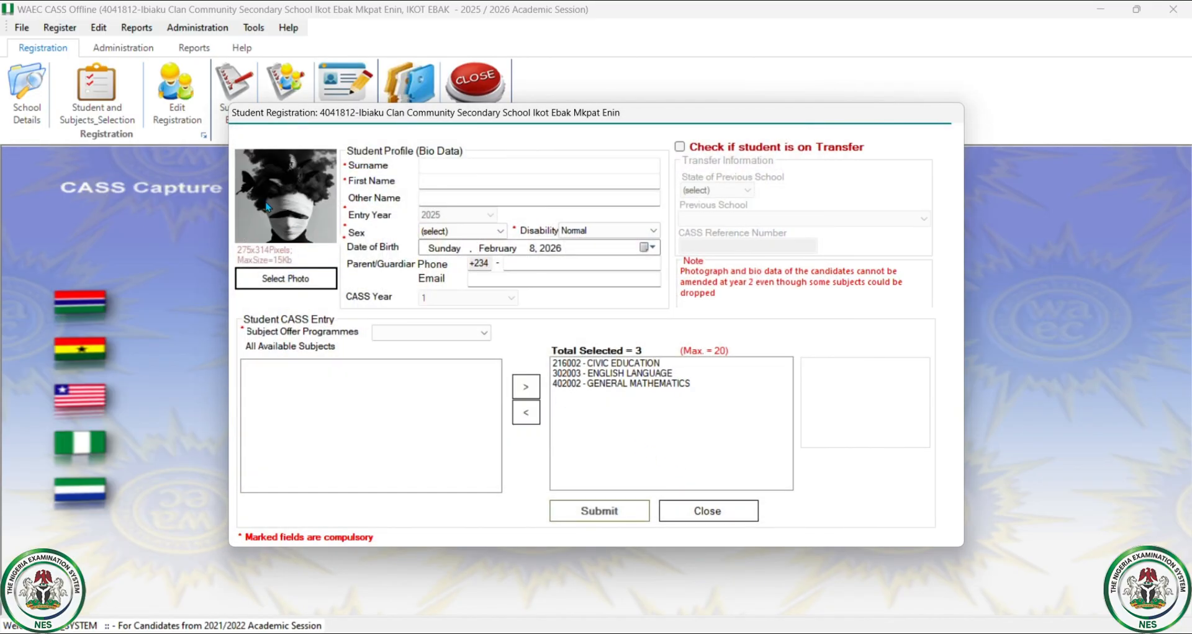
{"action": "left_click", "coordinate": [708, 511]}
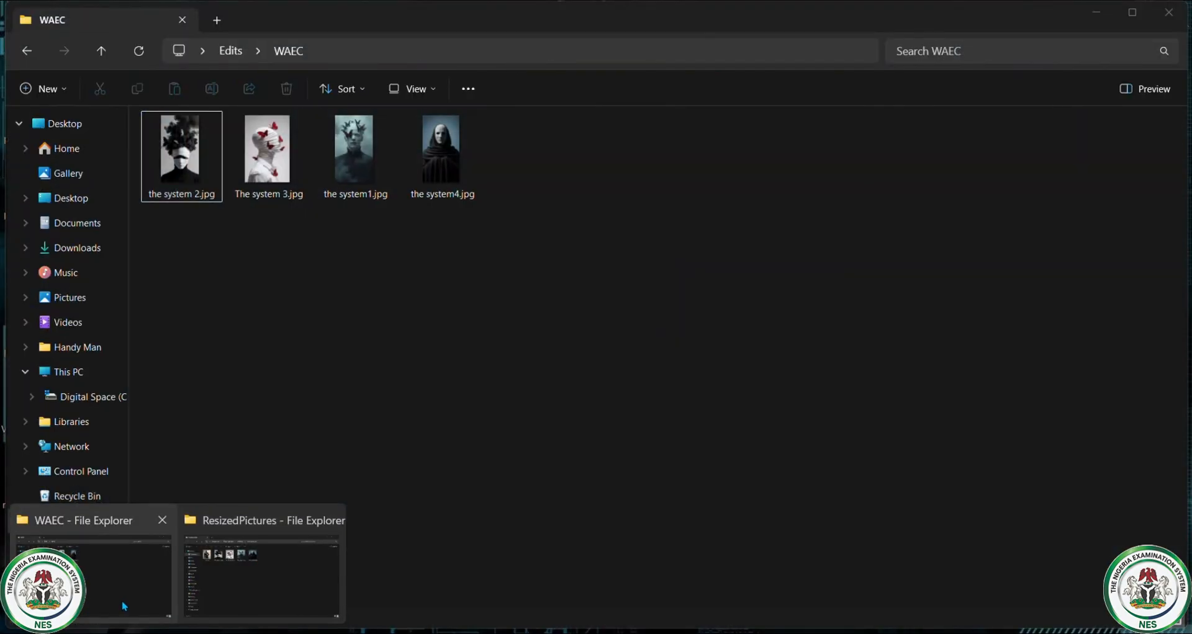
Switch to the WAEC folder in File Explorer and open "the system 2.jpg" in Paint for editing
{"action": "left_click", "coordinate": [87, 577]}
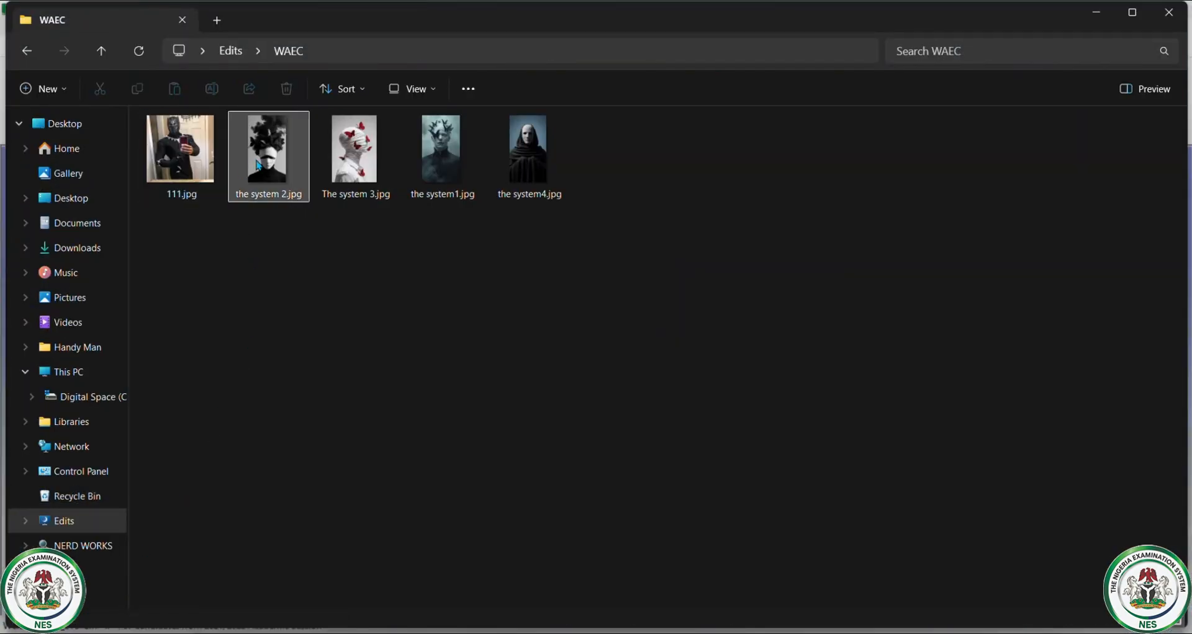
{"action": "mouse_move", "coordinate": [271, 168]}
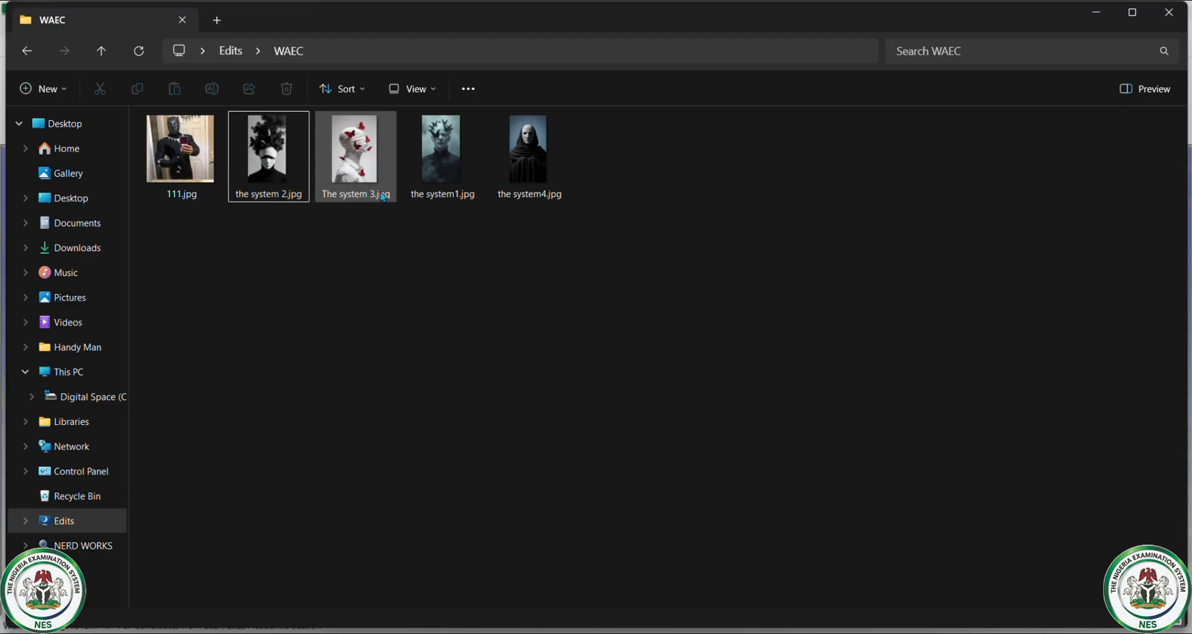
{"action": "mouse_move", "coordinate": [385, 197]}
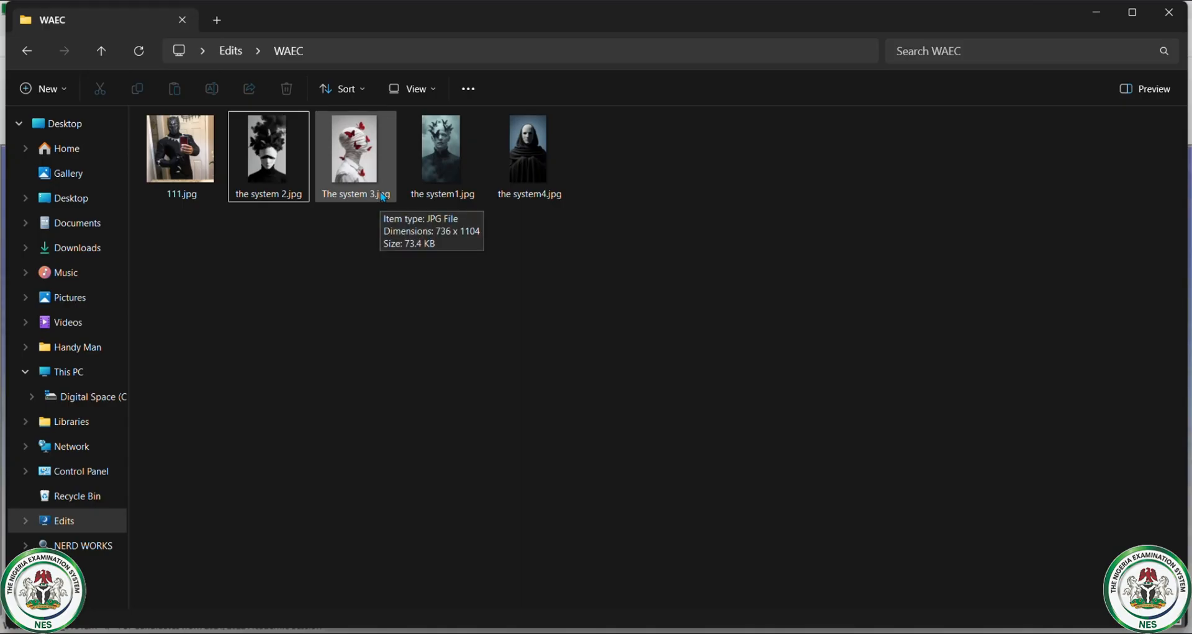
{"action": "left_click", "coordinate": [280, 171]}
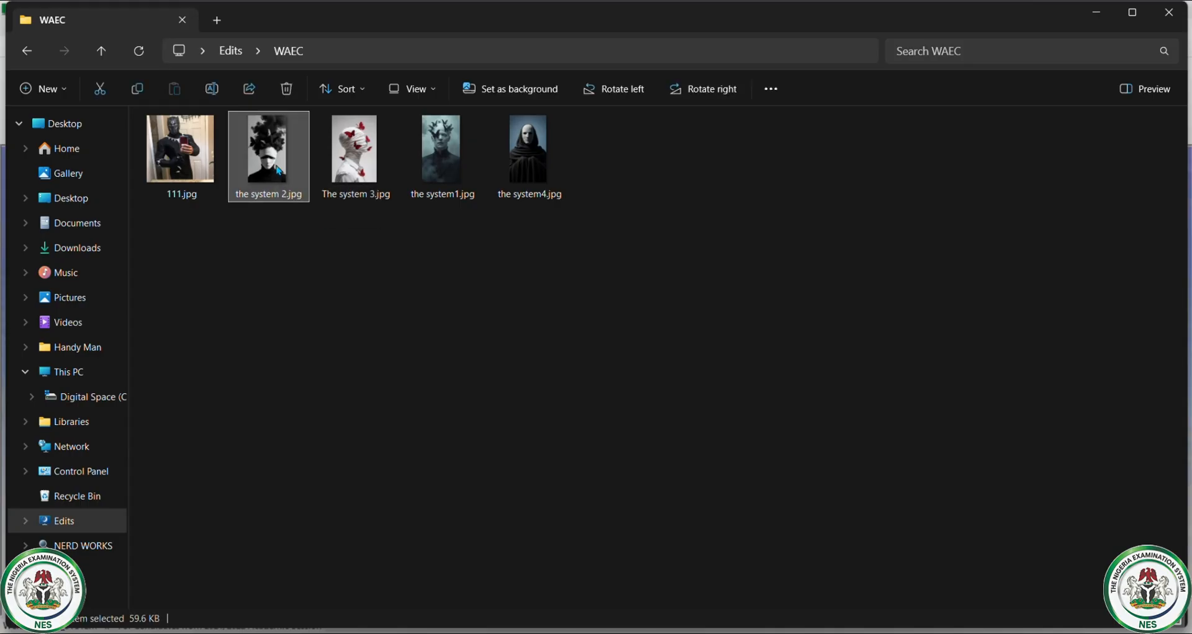
{"action": "right_click", "coordinate": [279, 171]}
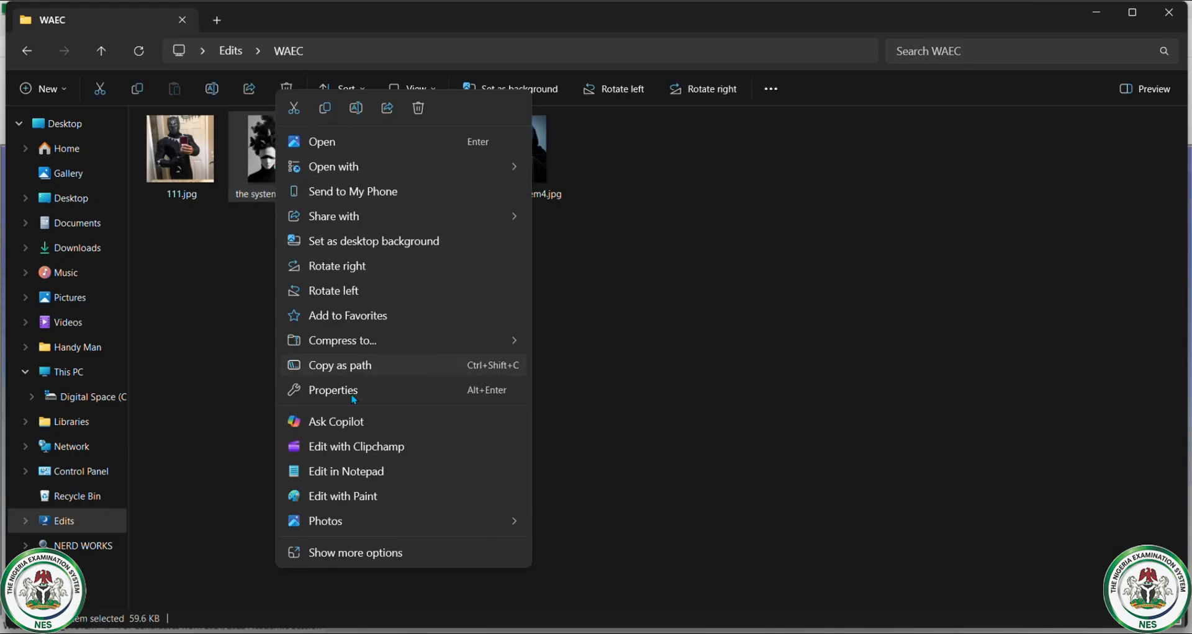
{"action": "left_click", "coordinate": [373, 504]}
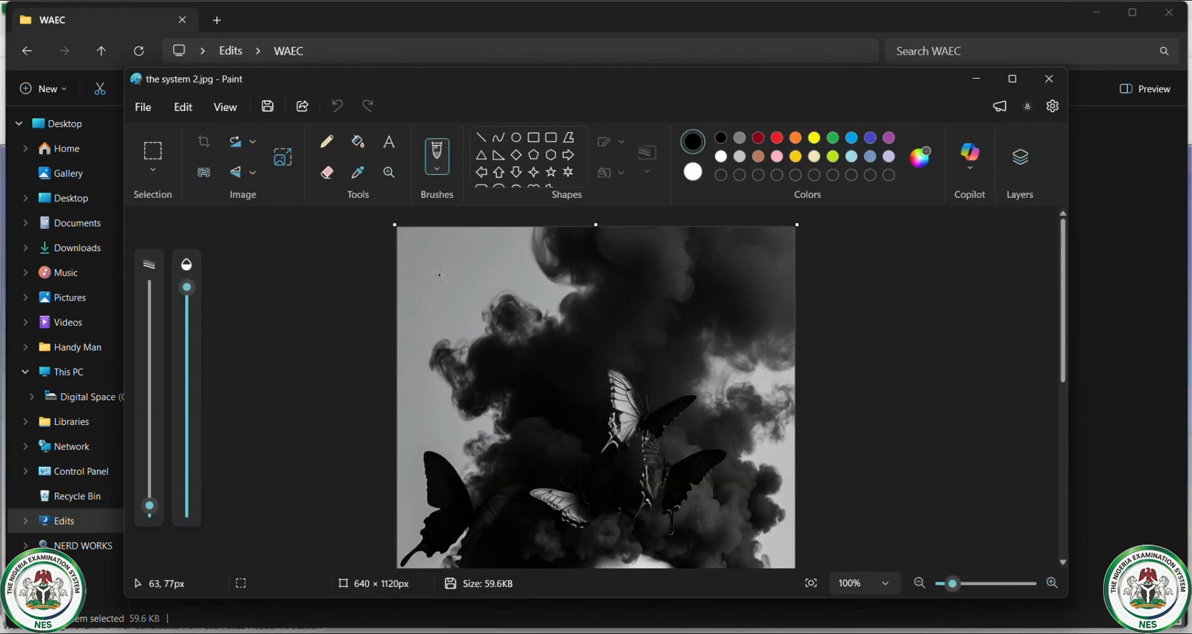
Start resizing the image with the aspect ratio unlocked and pixels as the unit
{"action": "scroll", "coordinate": [666, 466], "scroll_direction": "down", "scroll_amount": 3}
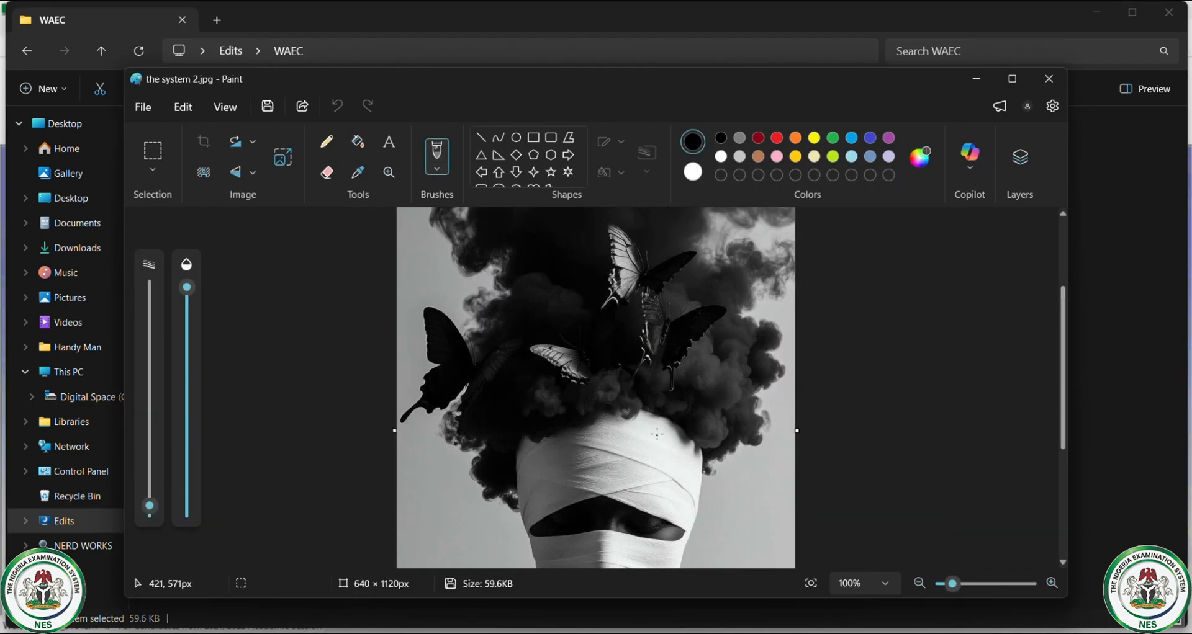
{"action": "scroll", "coordinate": [664, 459], "scroll_direction": "down", "scroll_amount": 5}
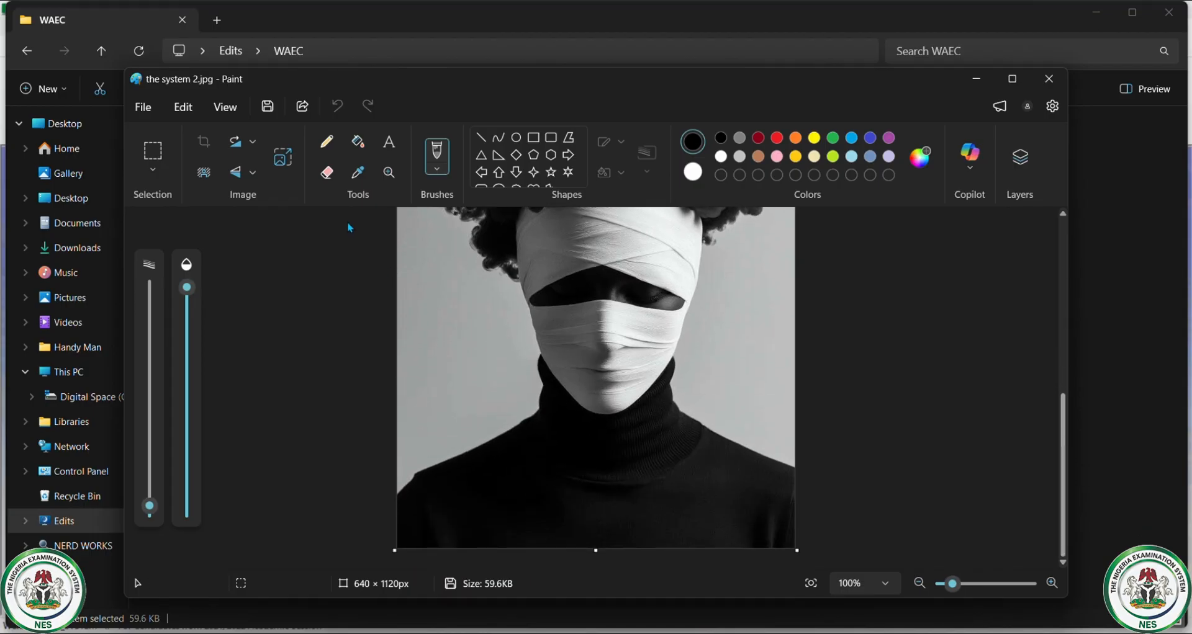
{"action": "left_click", "coordinate": [283, 160]}
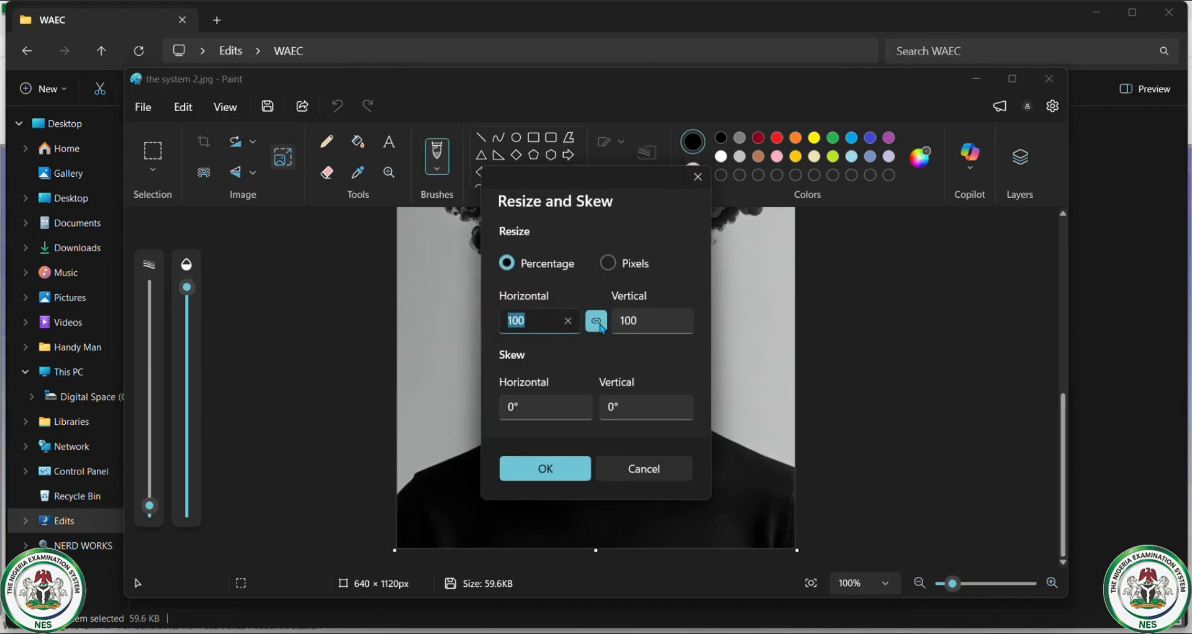
{"action": "left_click", "coordinate": [600, 325]}
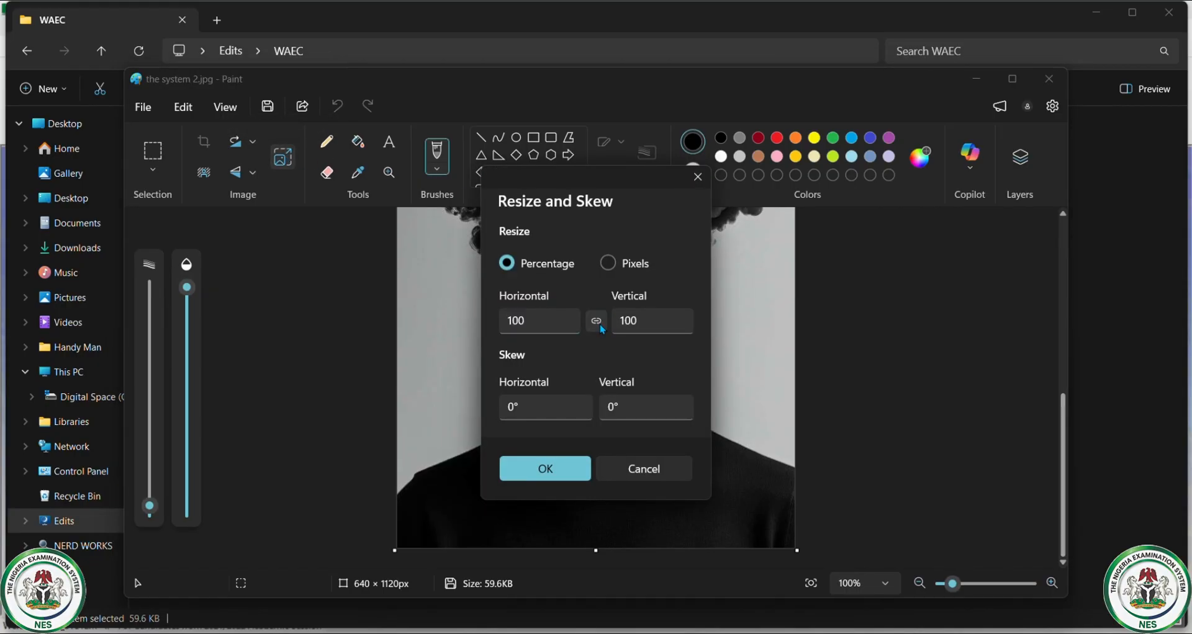
{"action": "left_click", "coordinate": [610, 268]}
Set the image size to 275 pixels horizontal and 314 pixels vertical and apply the resize
{"action": "double_click", "coordinate": [543, 323]}
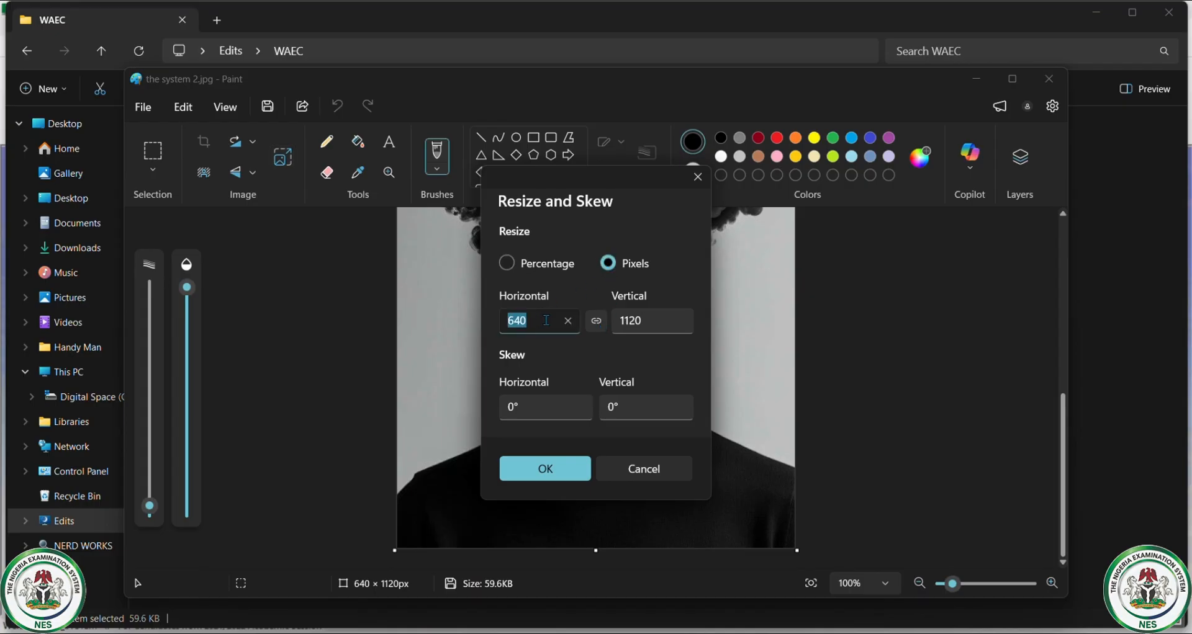
{"action": "key", "text": "BackSpace"}
{"action": "type", "text": "27"}
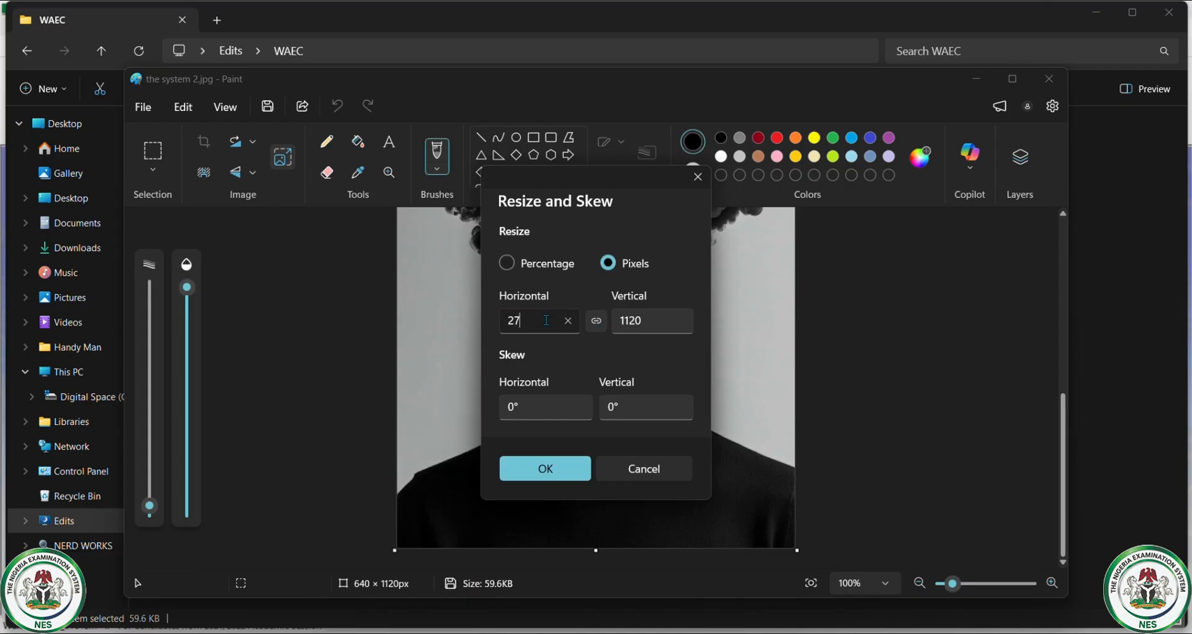
{"action": "type", "text": "5"}
{"action": "double_click", "coordinate": [678, 314]}
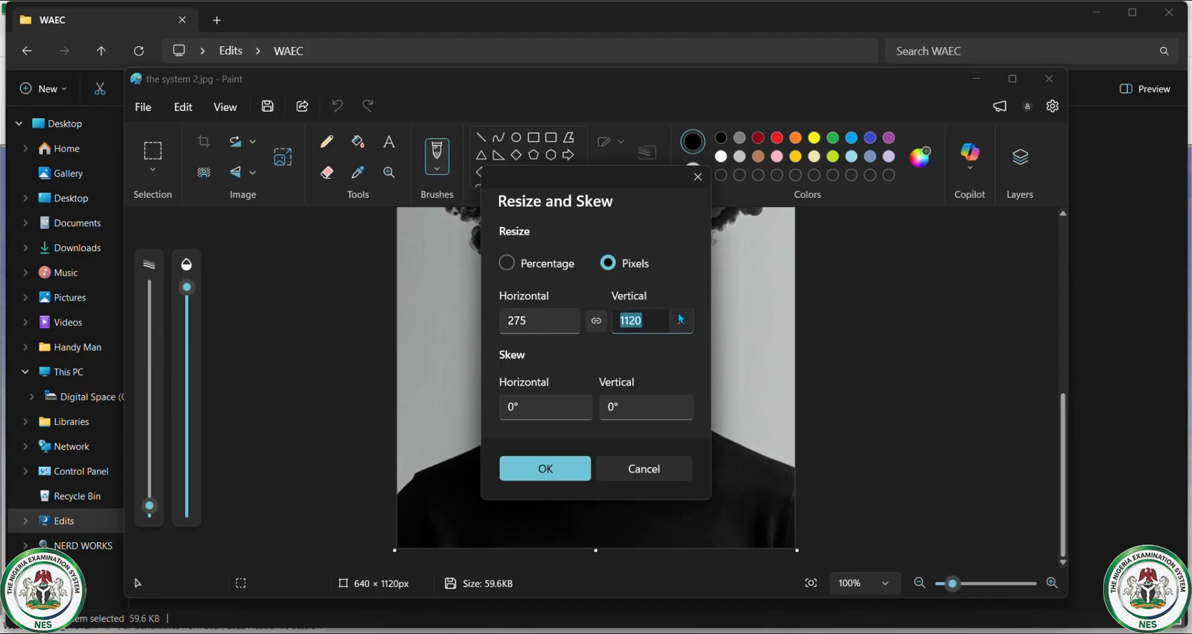
{"action": "key", "text": "BackSpace"}
{"action": "type", "text": "314"}
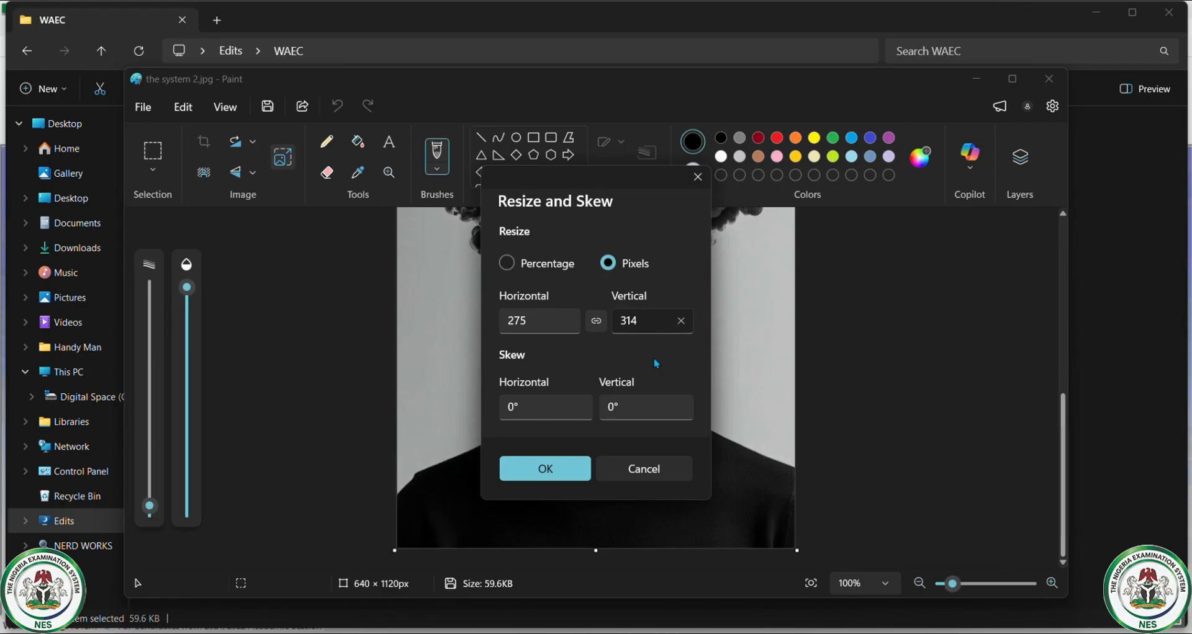
{"action": "left_click", "coordinate": [545, 470]}
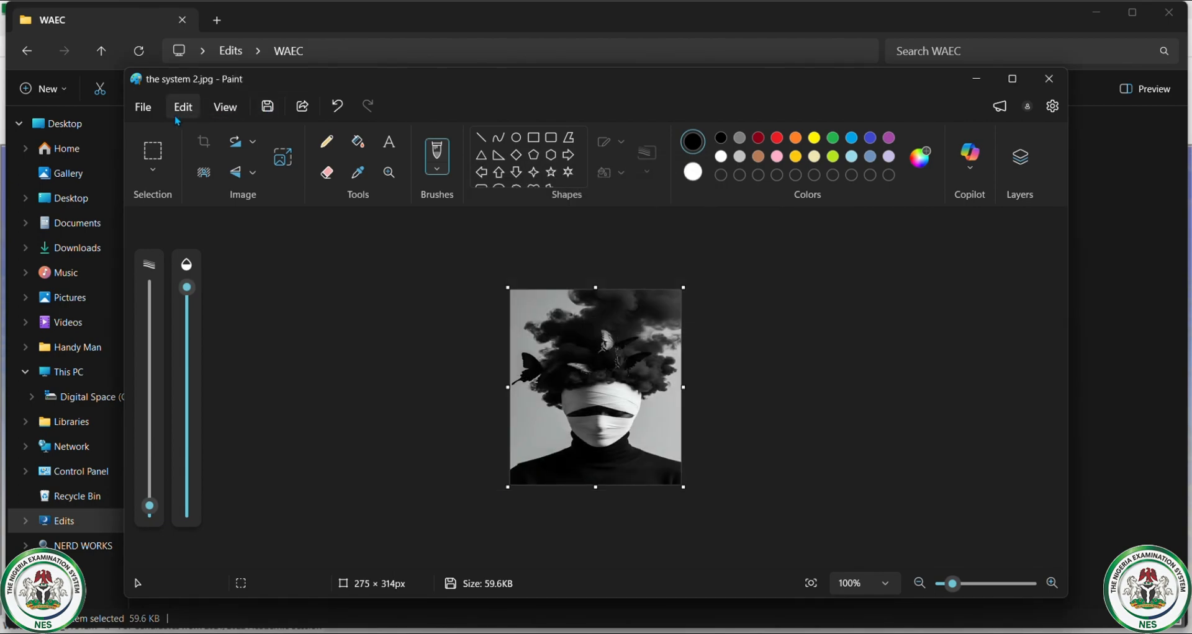
Save the image as JPEG "the system 2.jpg" in the "Paint and photo Resizedpictures" folder within the WAECCASSData documents, and close Paint
{"action": "left_click", "coordinate": [143, 106]}
{"action": "mouse_move", "coordinate": [191, 266]}
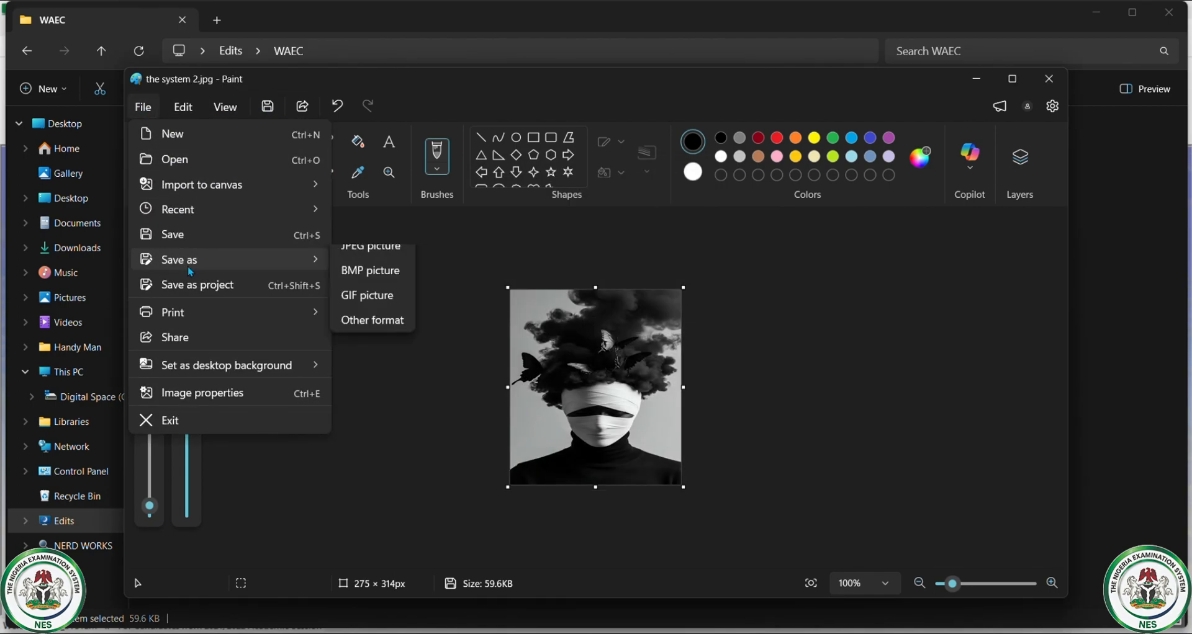
{"action": "left_click", "coordinate": [370, 289]}
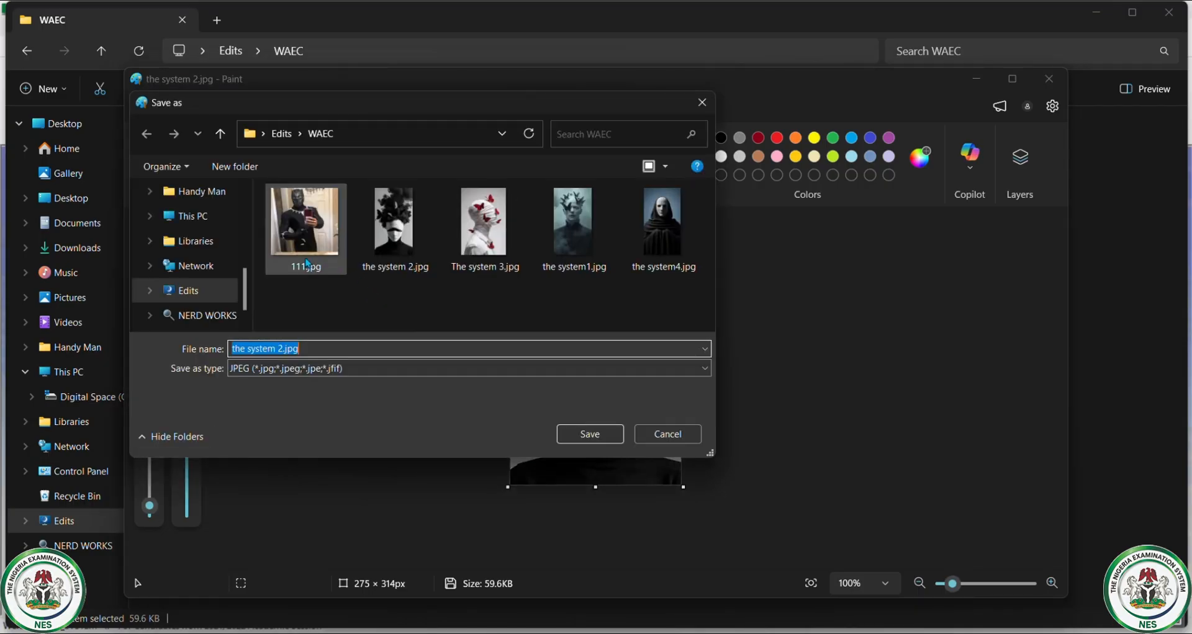
{"action": "scroll", "coordinate": [205, 255], "scroll_direction": "up", "scroll_amount": 5}
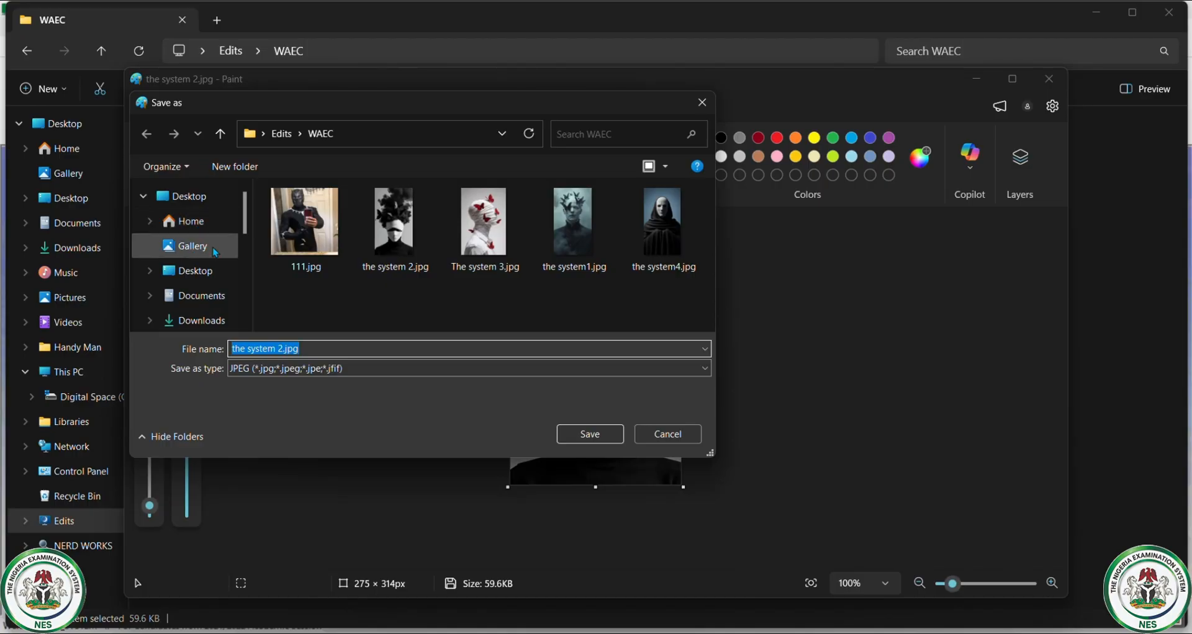
{"action": "left_click", "coordinate": [195, 296]}
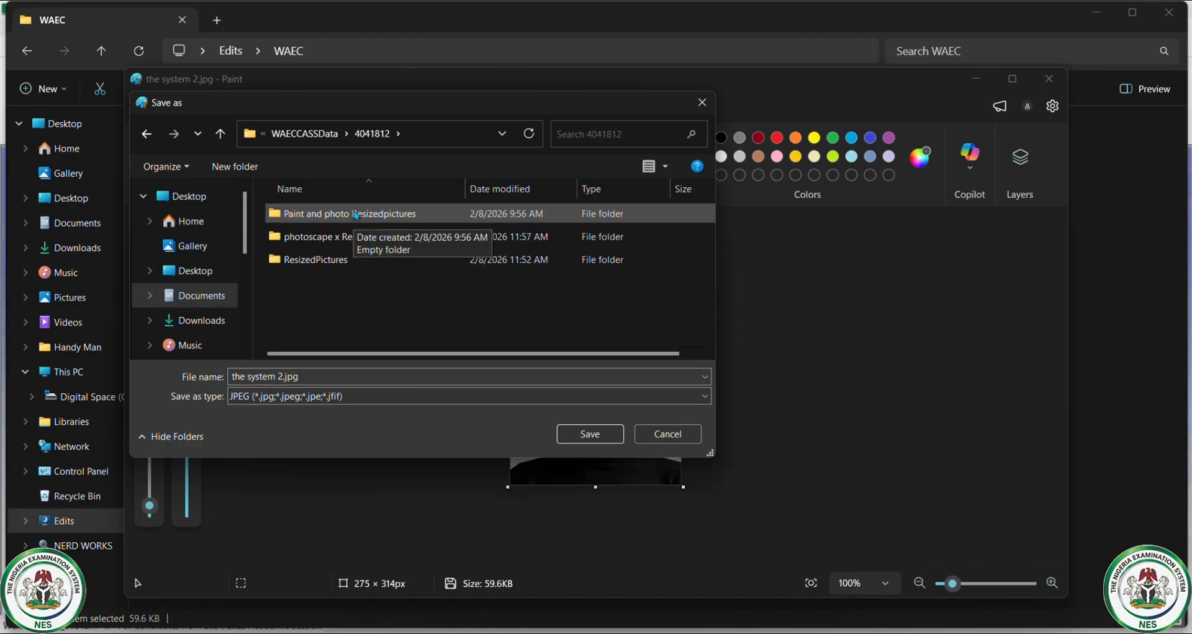
{"action": "left_click", "coordinate": [356, 216]}
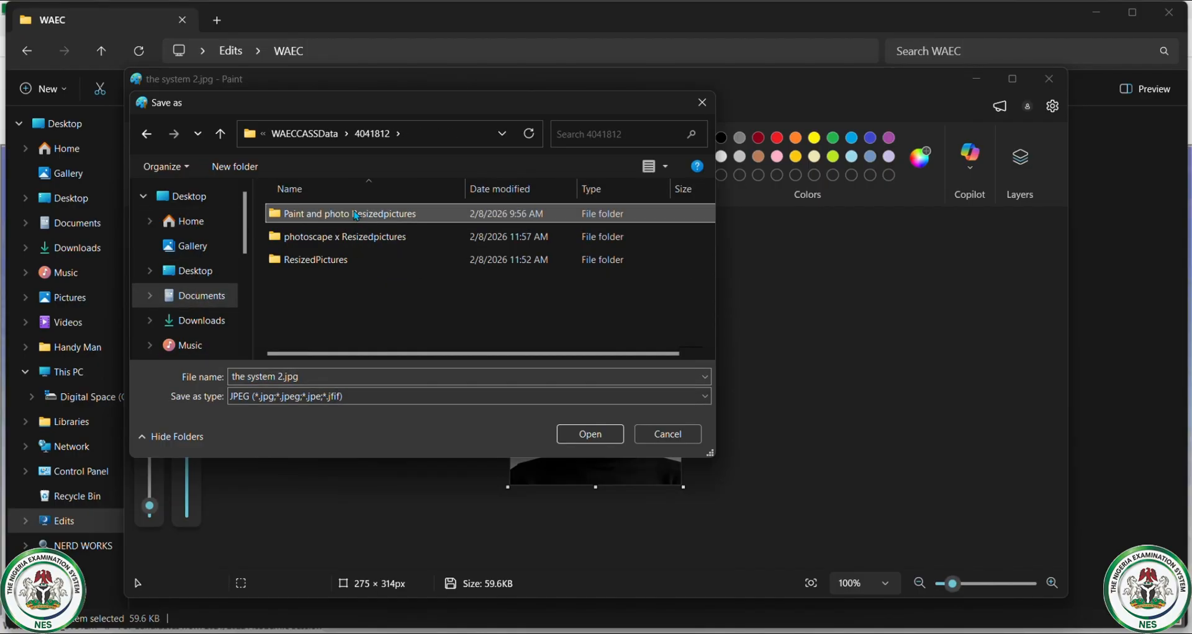
{"action": "left_click", "coordinate": [606, 439]}
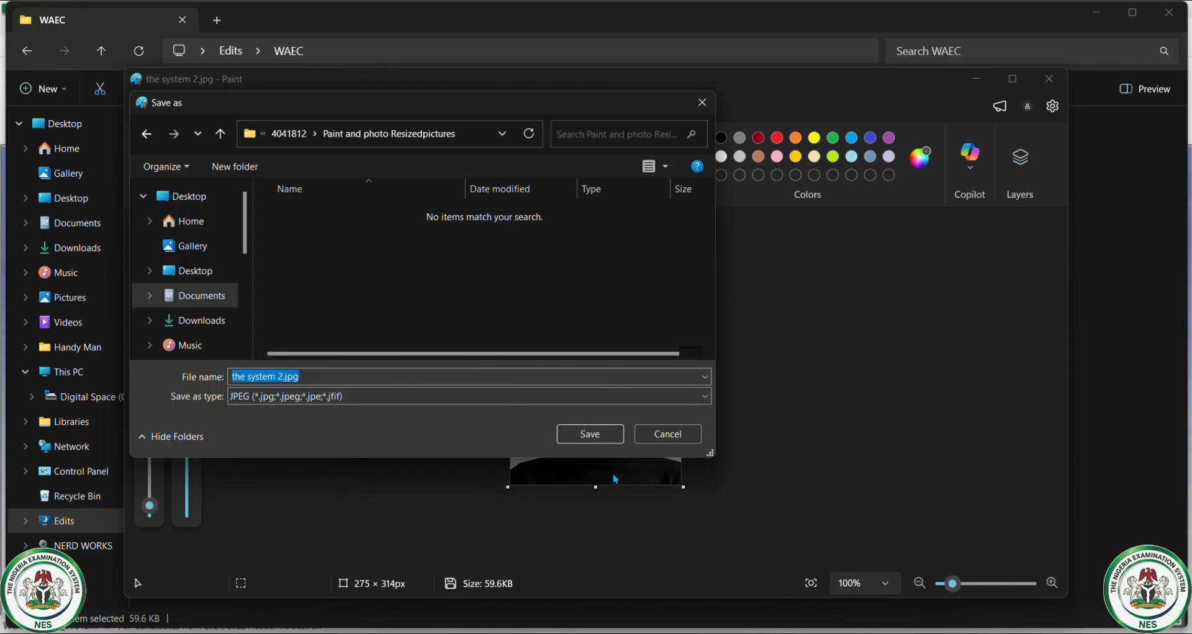
{"action": "left_click", "coordinate": [586, 436]}
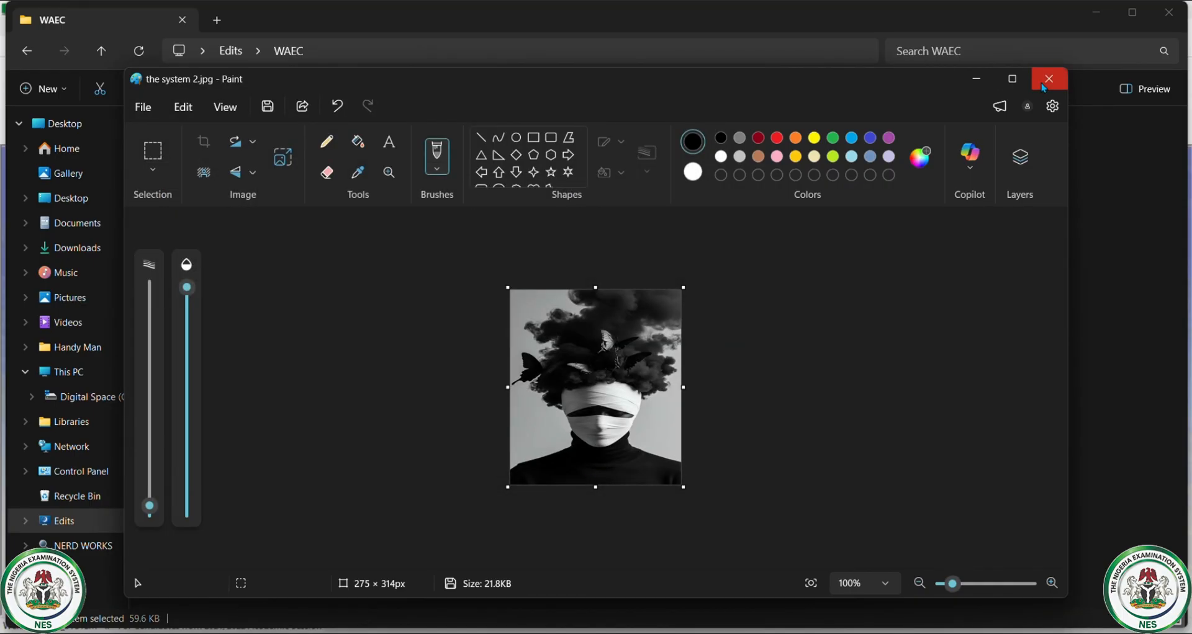
{"action": "left_click", "coordinate": [1045, 87]}
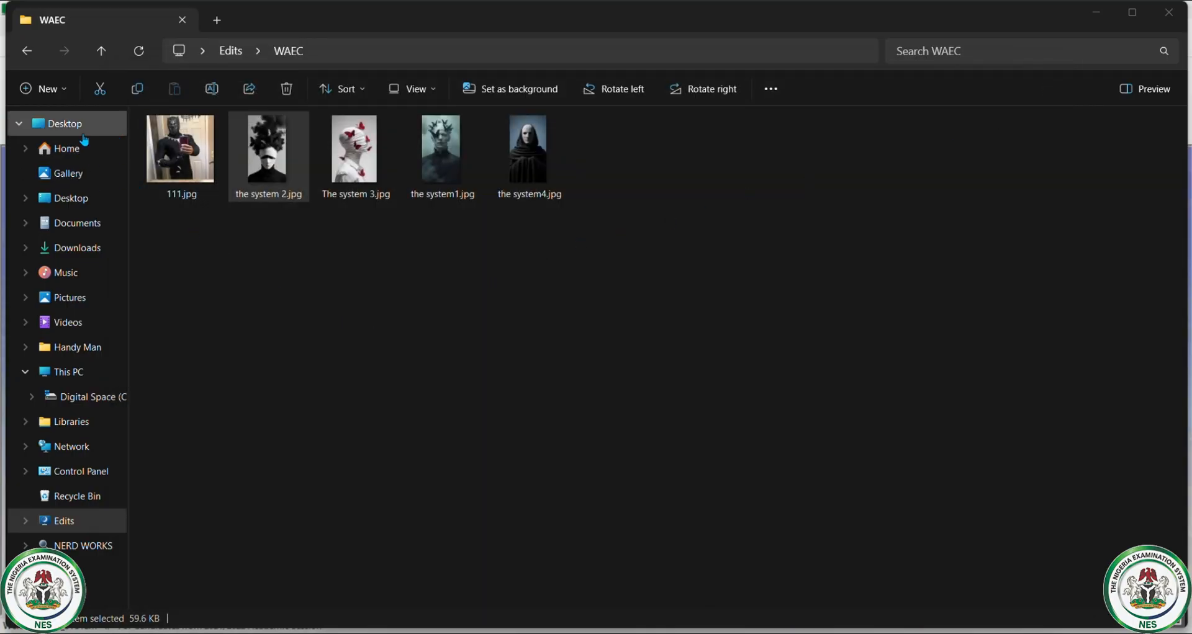
Browse to the "Paint and photo Resizedpictures" folder under Documents > WAECCASSData to check the saved photo
{"action": "left_click", "coordinate": [93, 237]}
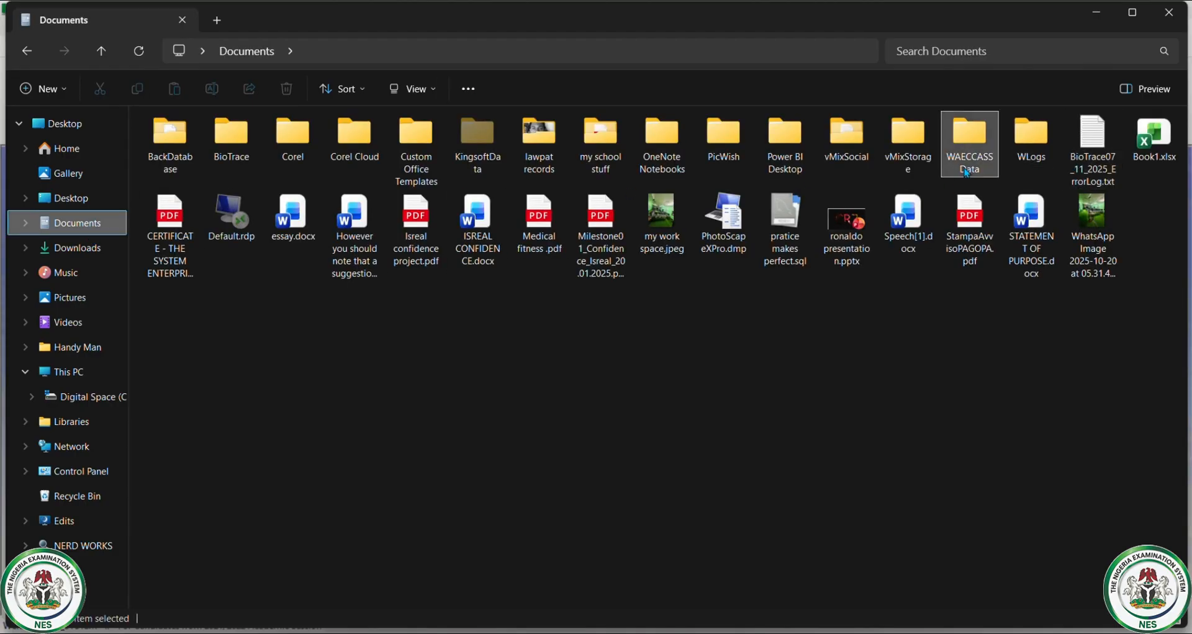
{"action": "double_click", "coordinate": [968, 146]}
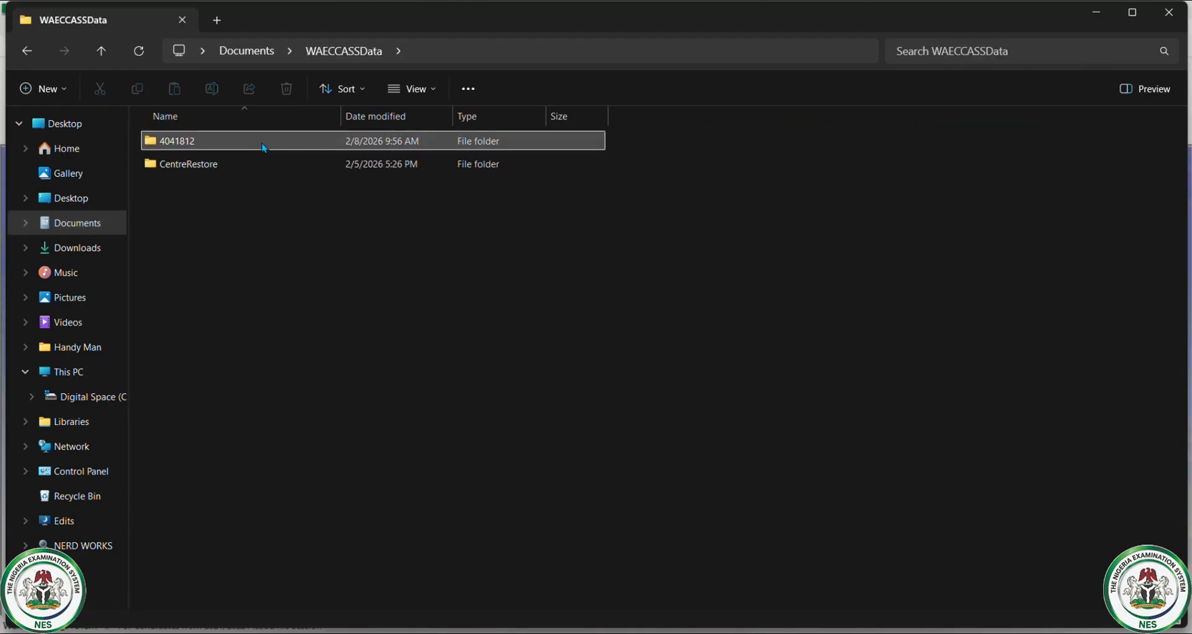
{"action": "double_click", "coordinate": [262, 141]}
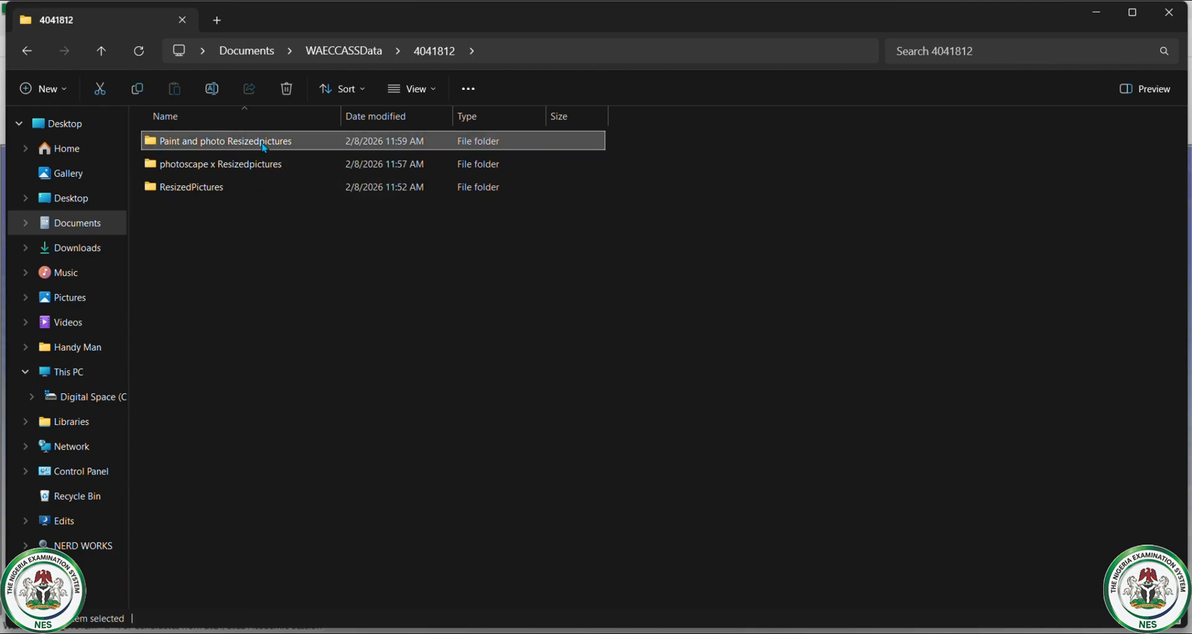
{"action": "double_click", "coordinate": [266, 148]}
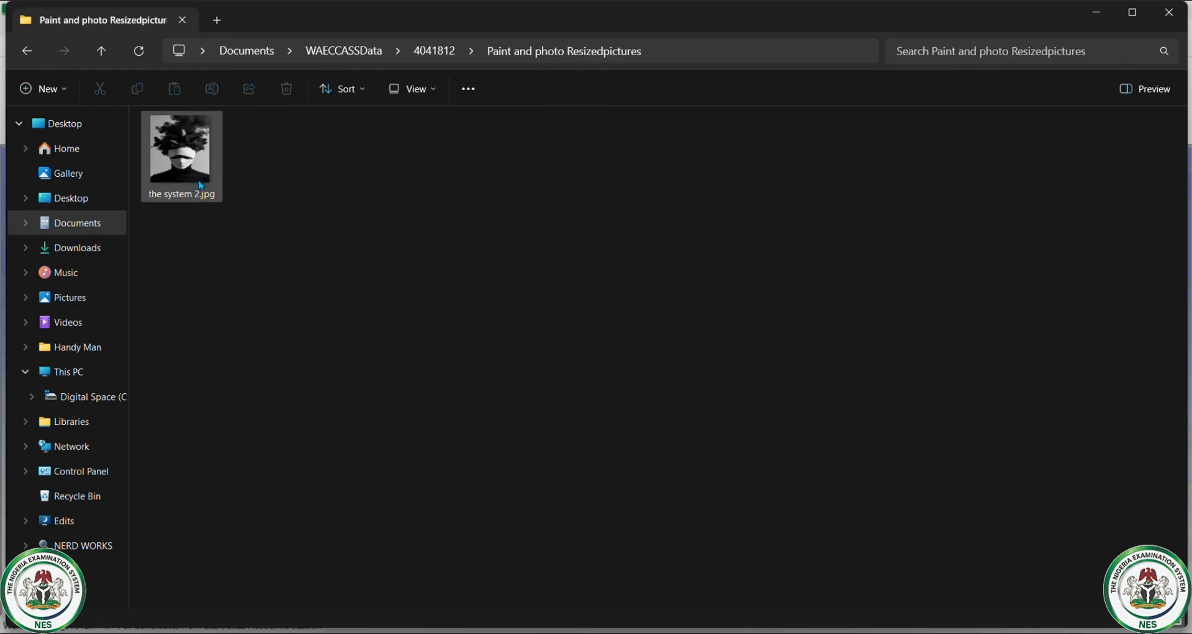
Switch to WAEC CASS Offline, start a new student registration and begin selecting its photo
{"action": "mouse_move", "coordinate": [201, 185]}
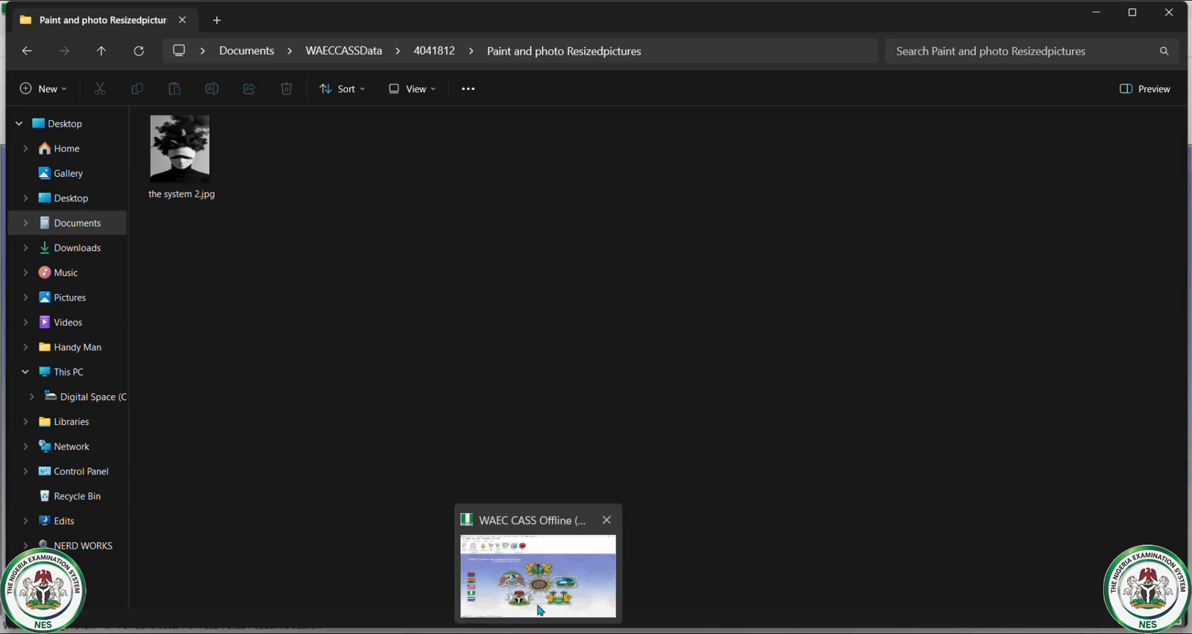
{"action": "left_click", "coordinate": [541, 612]}
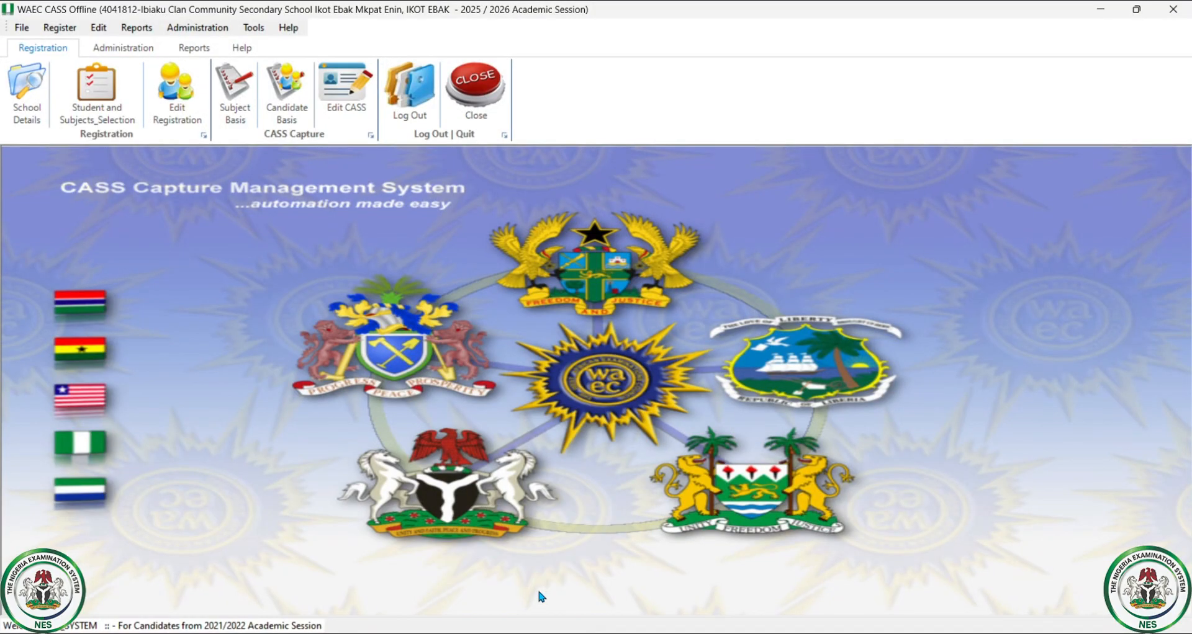
{"action": "left_click", "coordinate": [108, 111]}
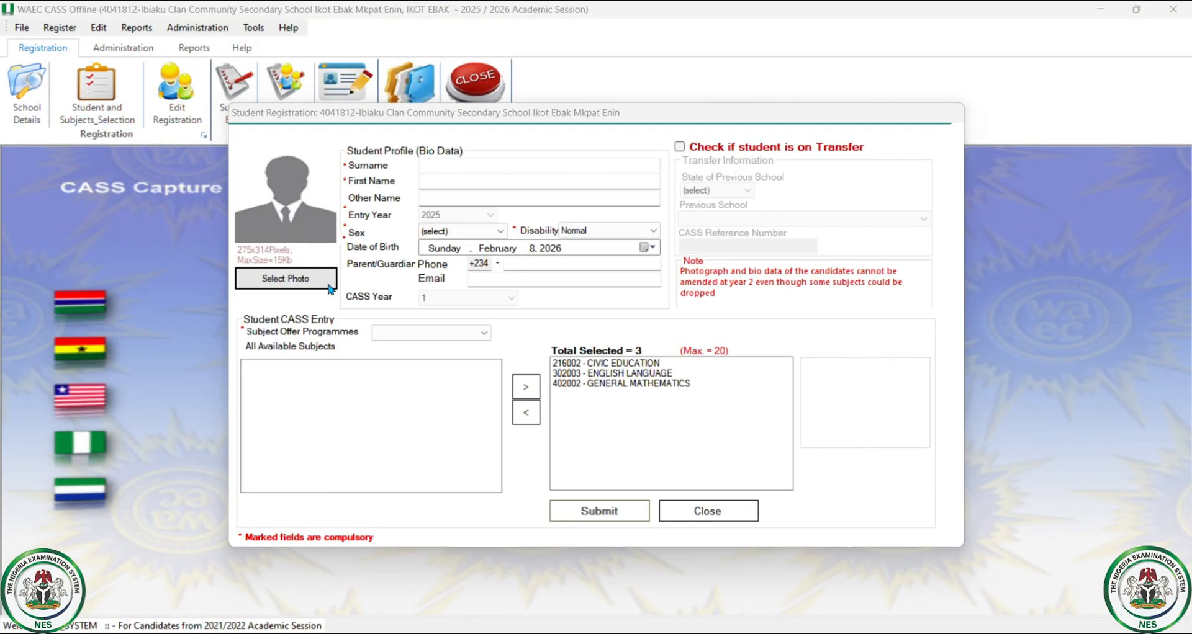
{"action": "left_click", "coordinate": [328, 285]}
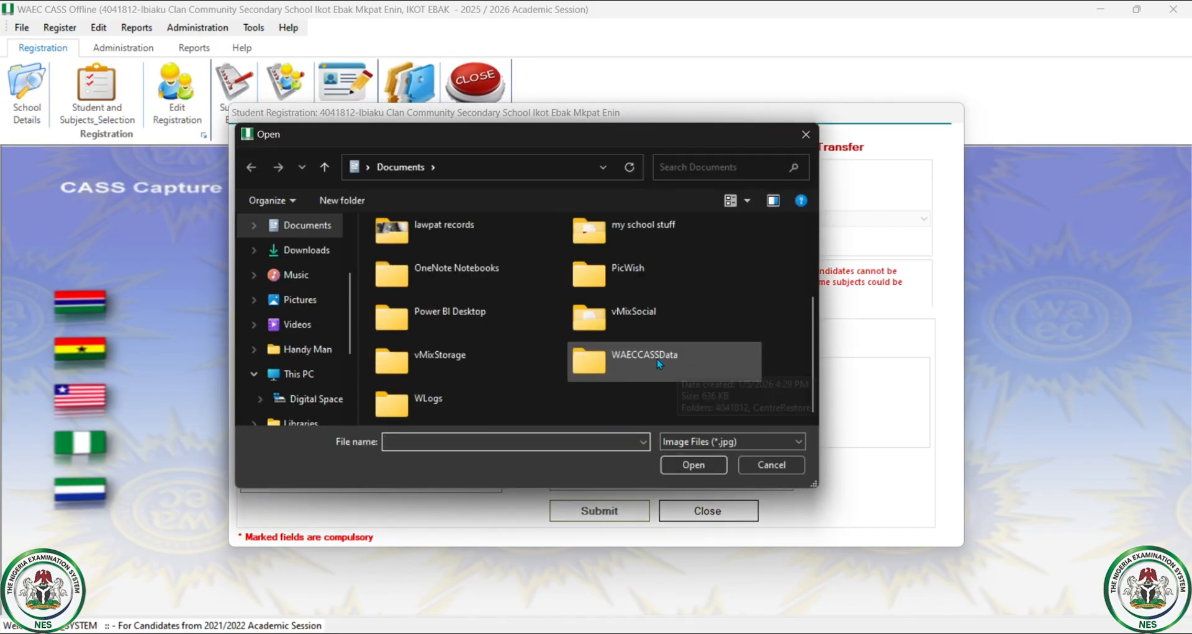
Try to load "the system 2.jpg" from "Paint and photo Resizedpictures" as the student photo, and close the registration form without submitting
{"action": "double_click", "coordinate": [653, 360]}
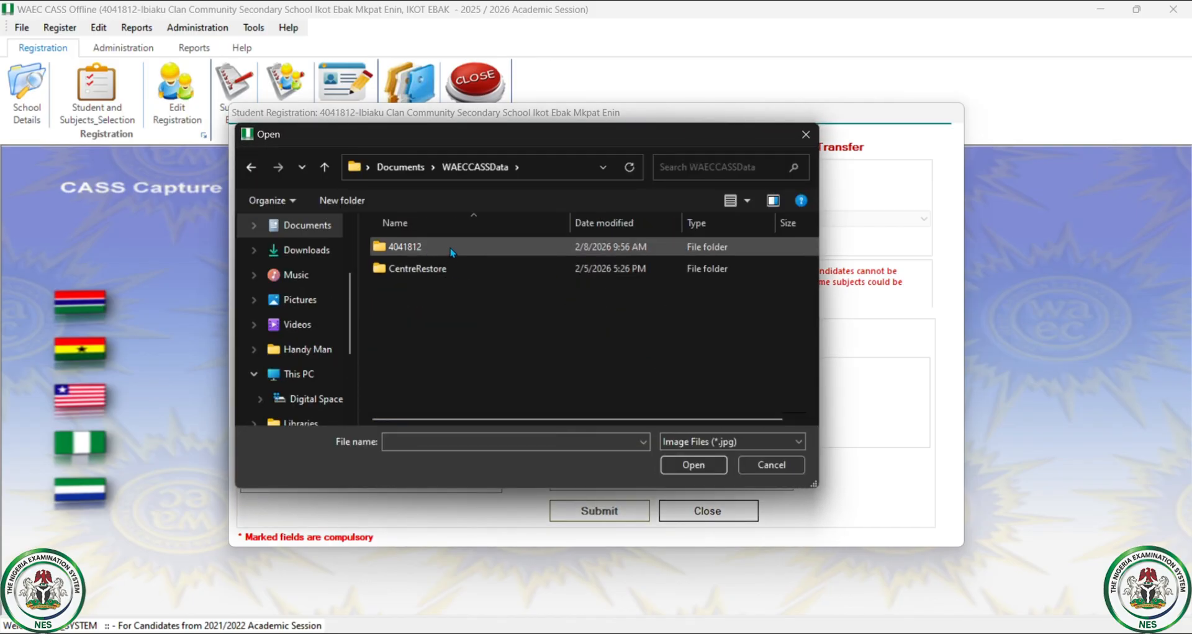
{"action": "double_click", "coordinate": [452, 249]}
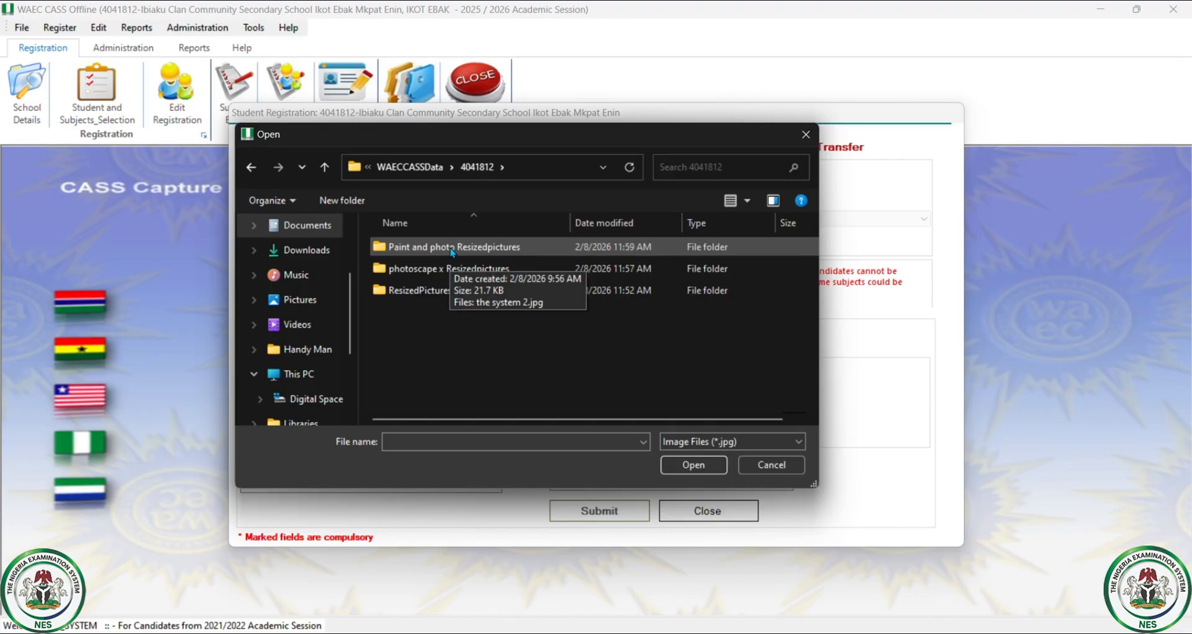
{"action": "left_click", "coordinate": [452, 247]}
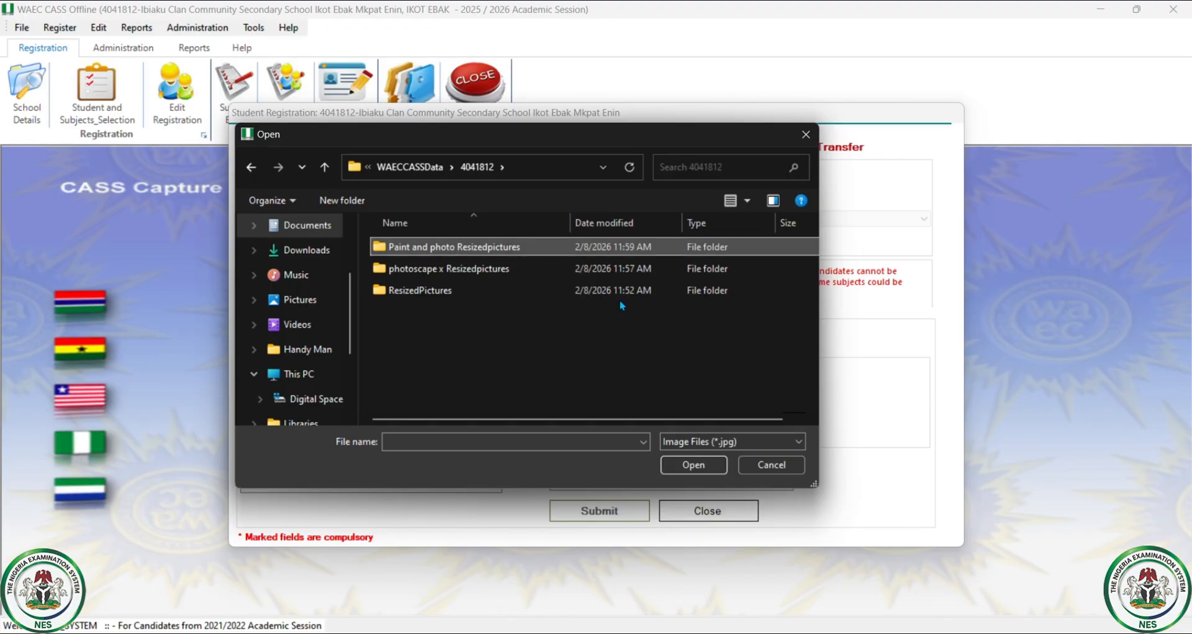
{"action": "left_click", "coordinate": [677, 465]}
{"action": "left_click", "coordinate": [424, 279]}
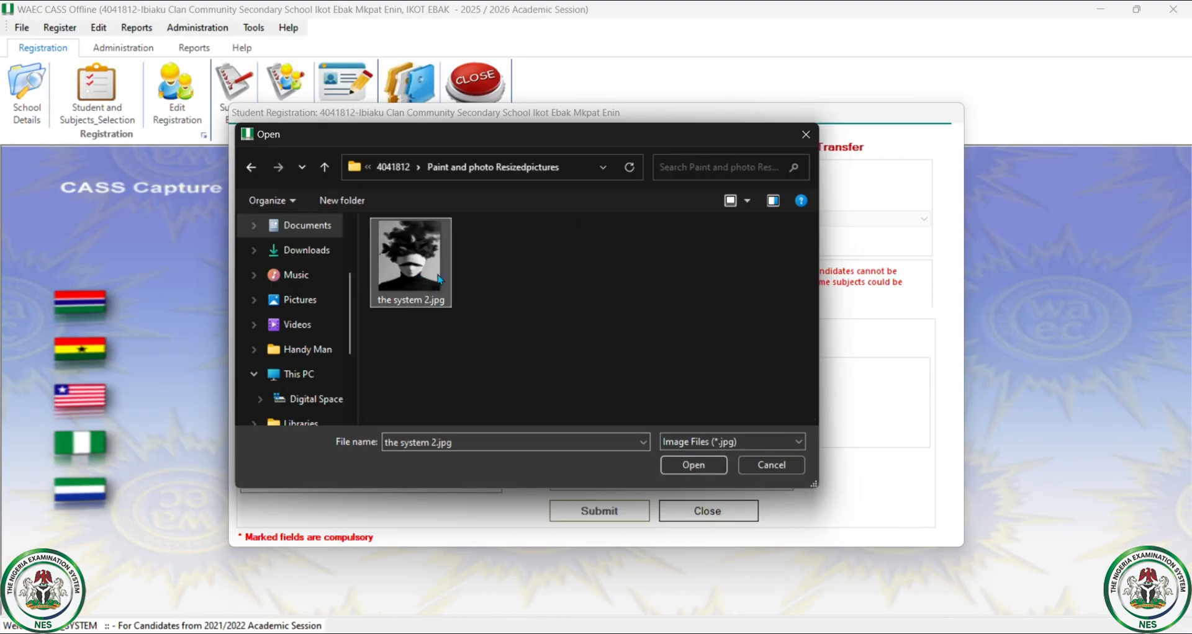
{"action": "left_click", "coordinate": [680, 468]}
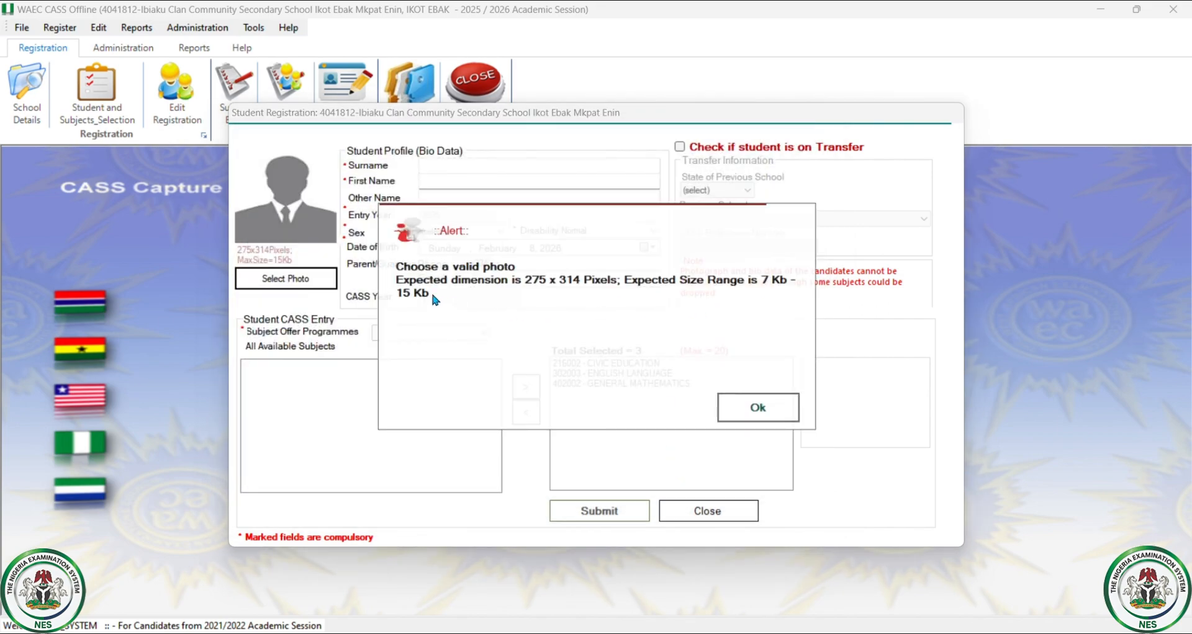
{"action": "left_click", "coordinate": [785, 409]}
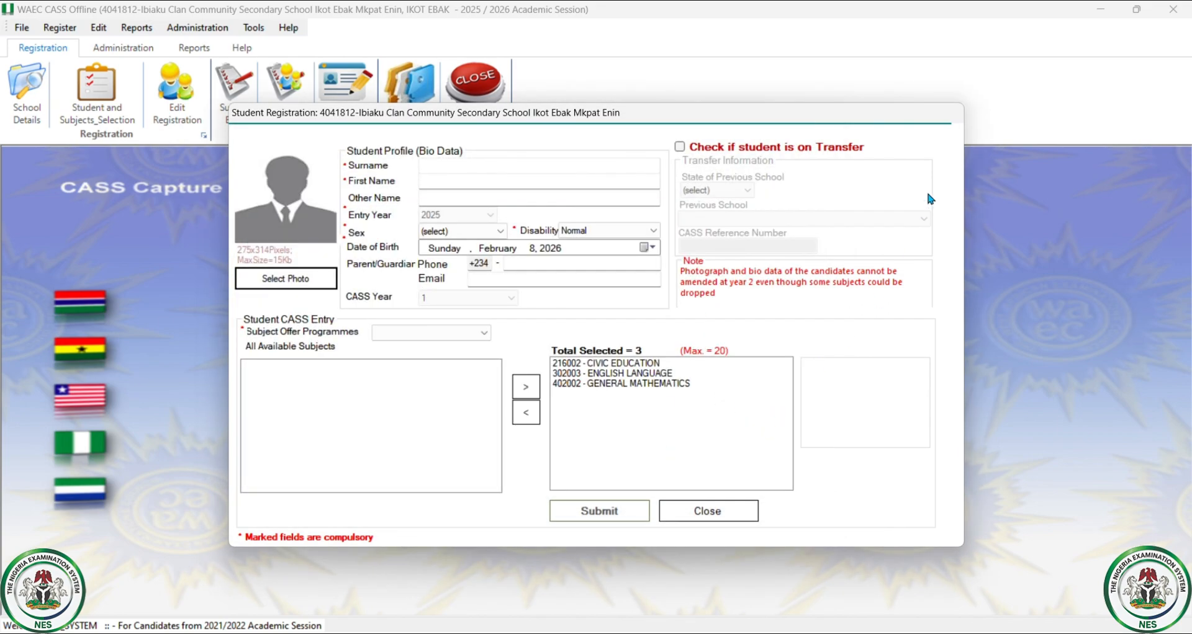
{"action": "left_click", "coordinate": [744, 507]}
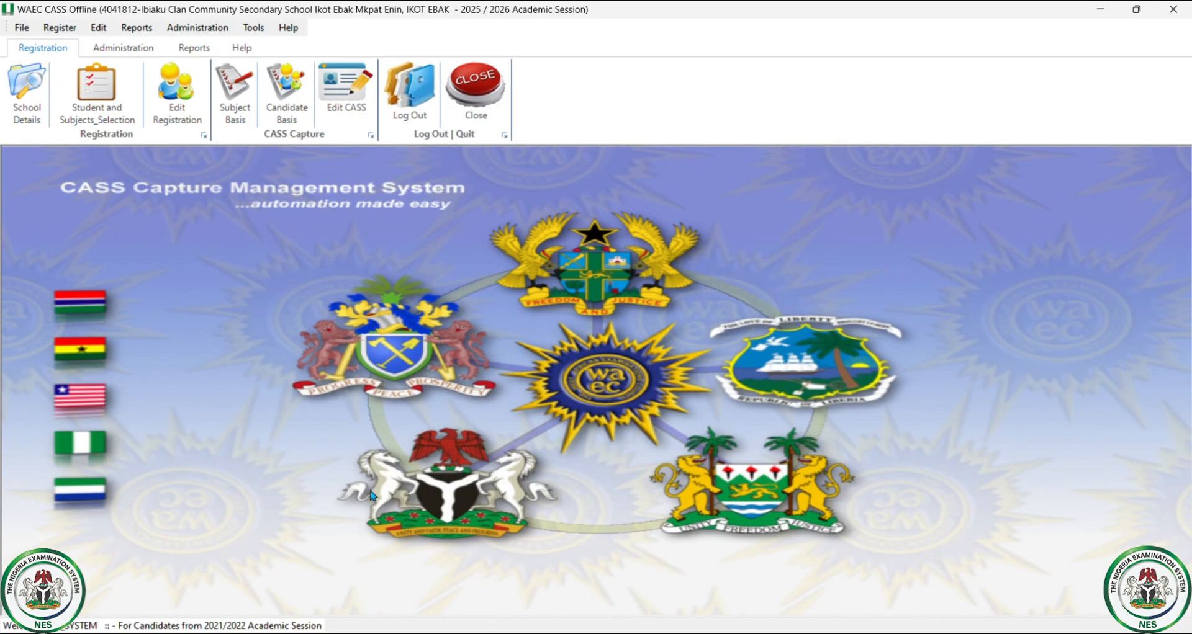
Switch to the "Paint and photo Resizedpictures" folder in File Explorer and open "the system 2.jpg" in Photos
{"action": "mouse_move", "coordinate": [179, 633]}
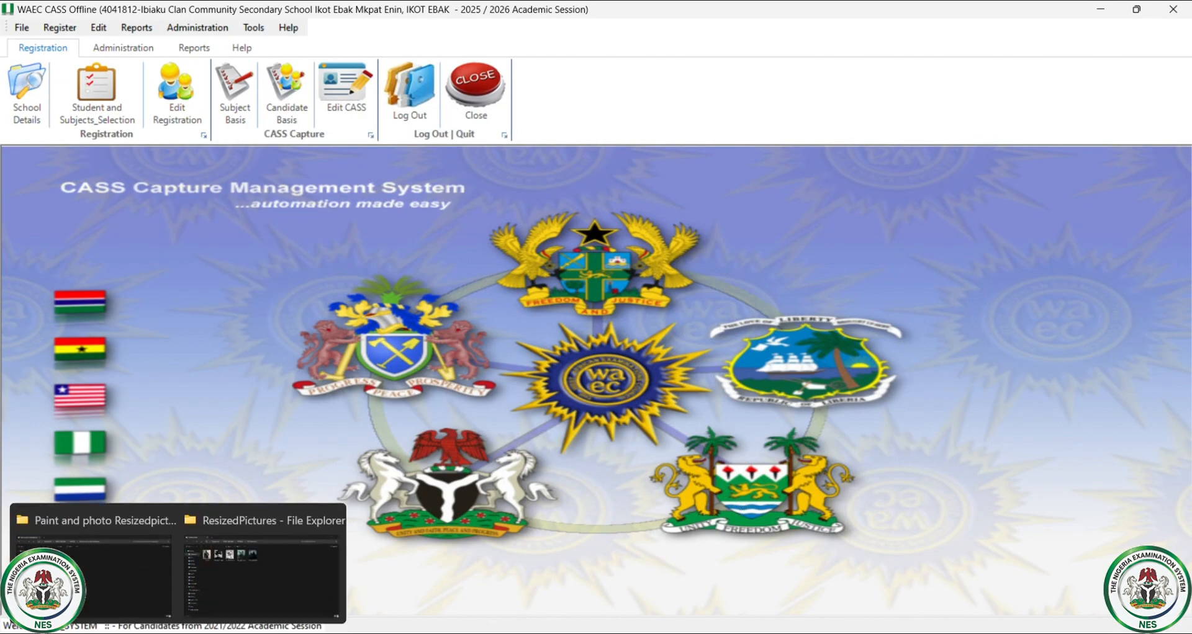
{"action": "left_click", "coordinate": [262, 571]}
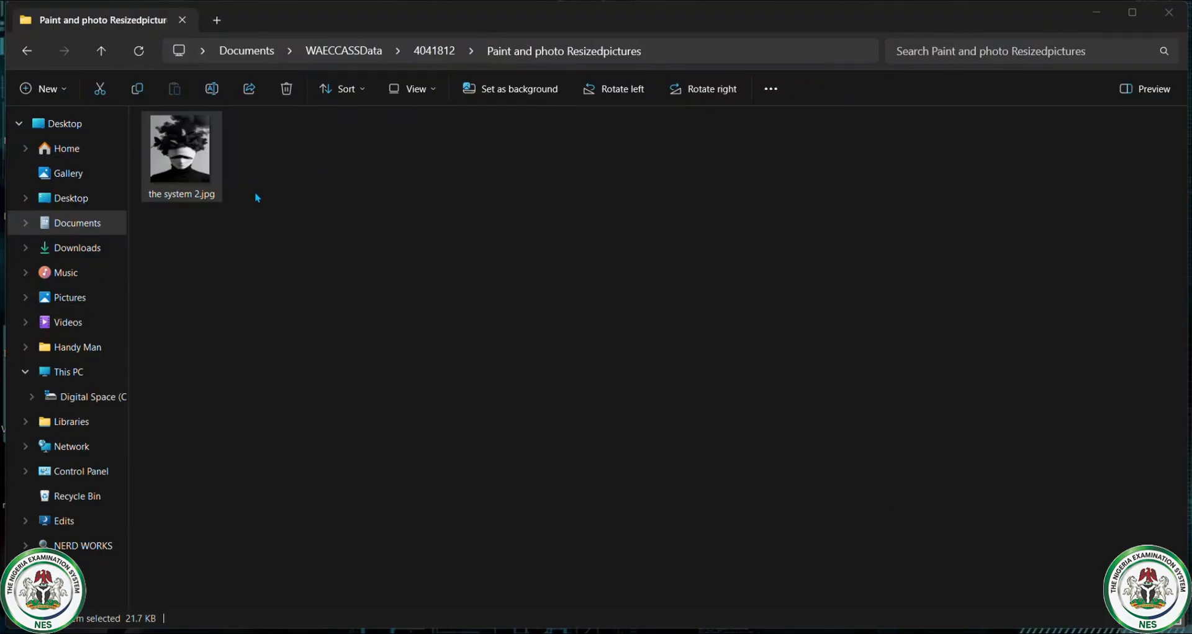
{"action": "double_click", "coordinate": [197, 175]}
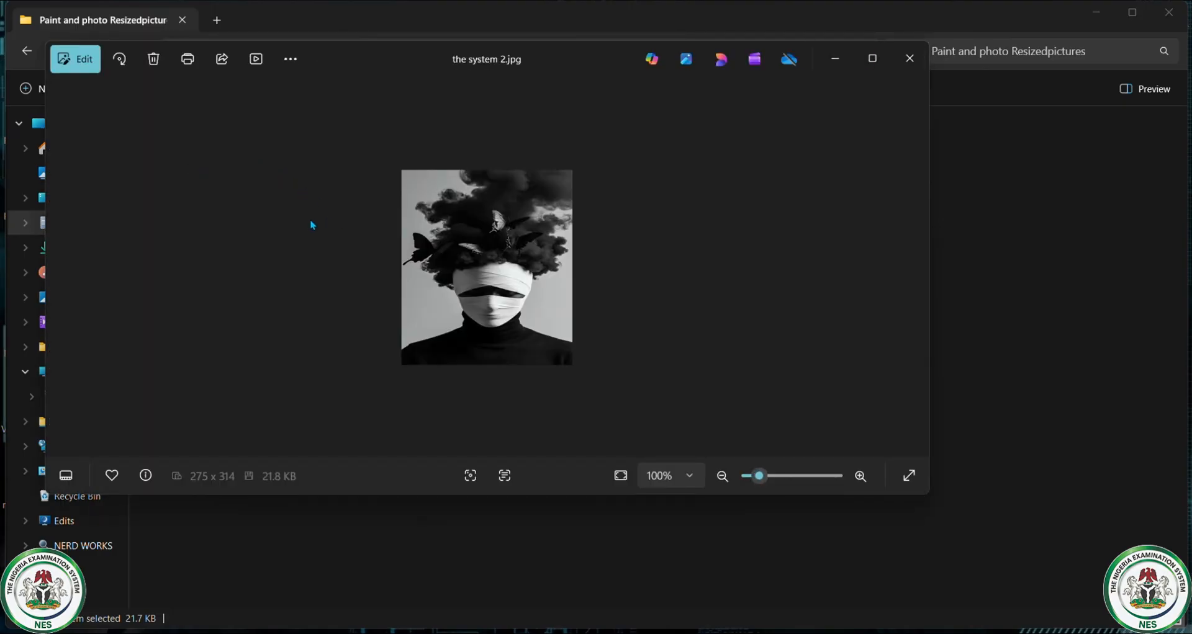
Set up a resize of "the system 2.jpg" as a 275 x 314 pixel JPG at about 80% quality
{"action": "right_click", "coordinate": [329, 198]}
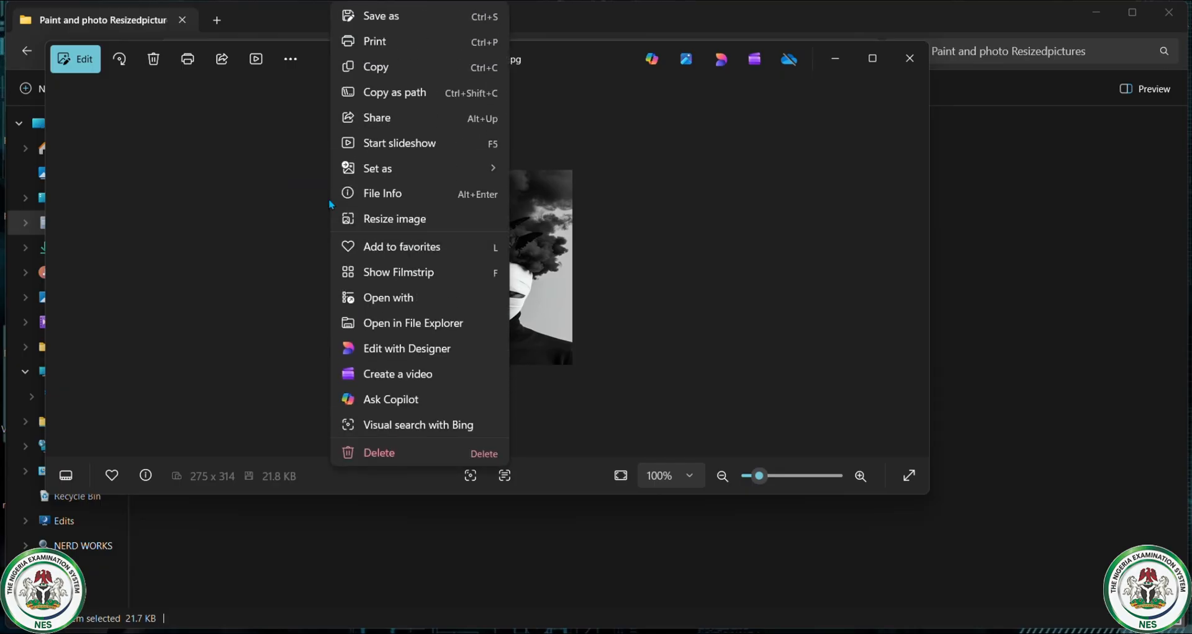
{"action": "left_click", "coordinate": [379, 218]}
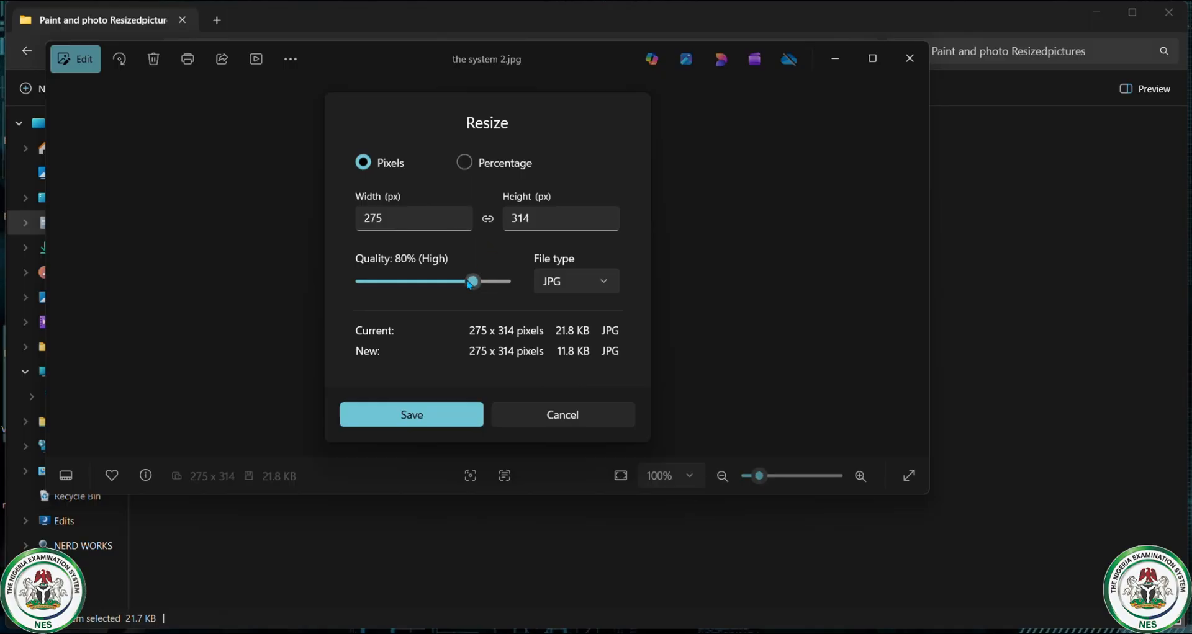
{"action": "left_click_drag", "start_coordinate": [473, 286], "coordinate": [446, 292]}
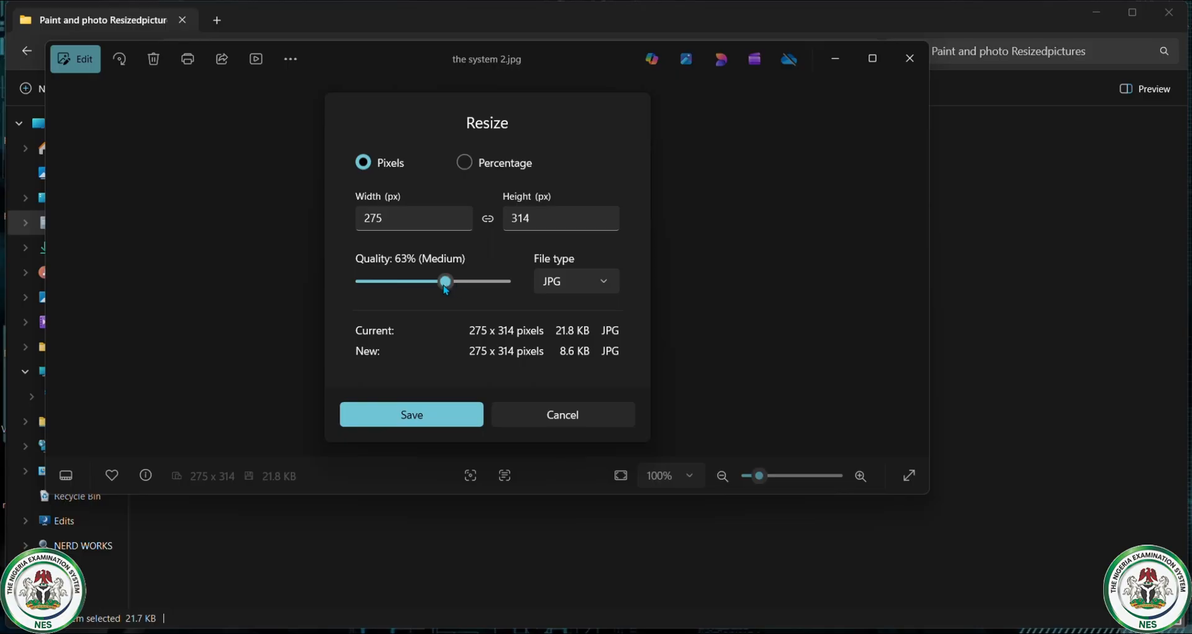
{"action": "left_click_drag", "start_coordinate": [444, 287], "coordinate": [475, 294]}
Save the resized image over "the system 2.jpg" in the "Paint and photo Resizedpictures" folder
{"action": "left_click", "coordinate": [451, 418]}
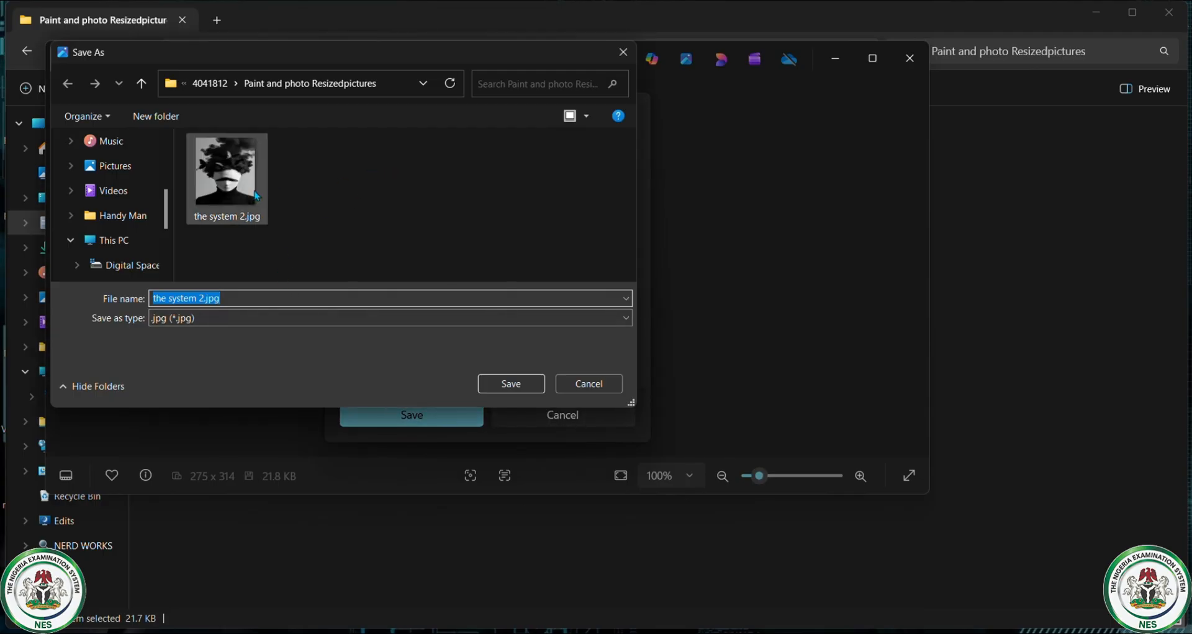
{"action": "left_click", "coordinate": [231, 198]}
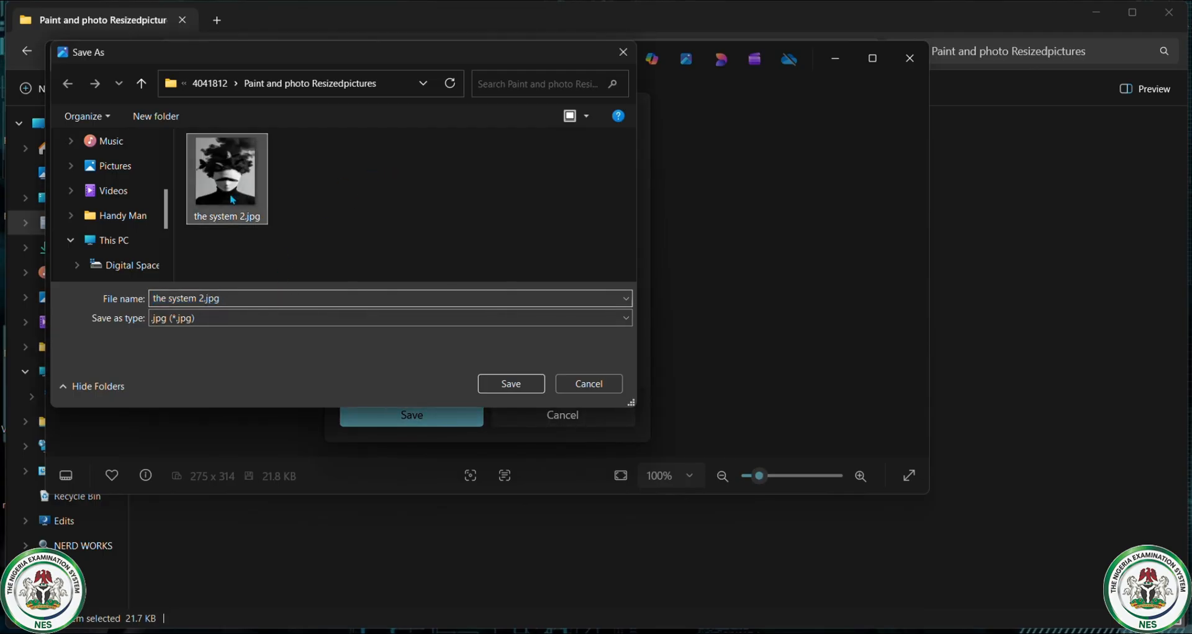
{"action": "left_click", "coordinate": [509, 385]}
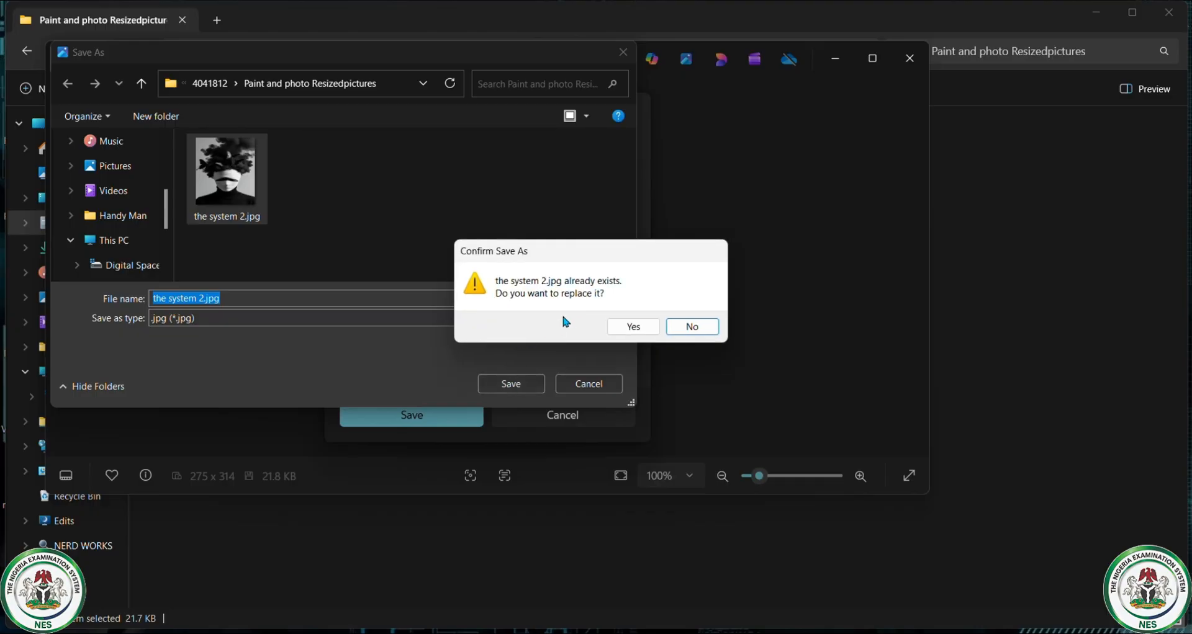
{"action": "left_click", "coordinate": [633, 328]}
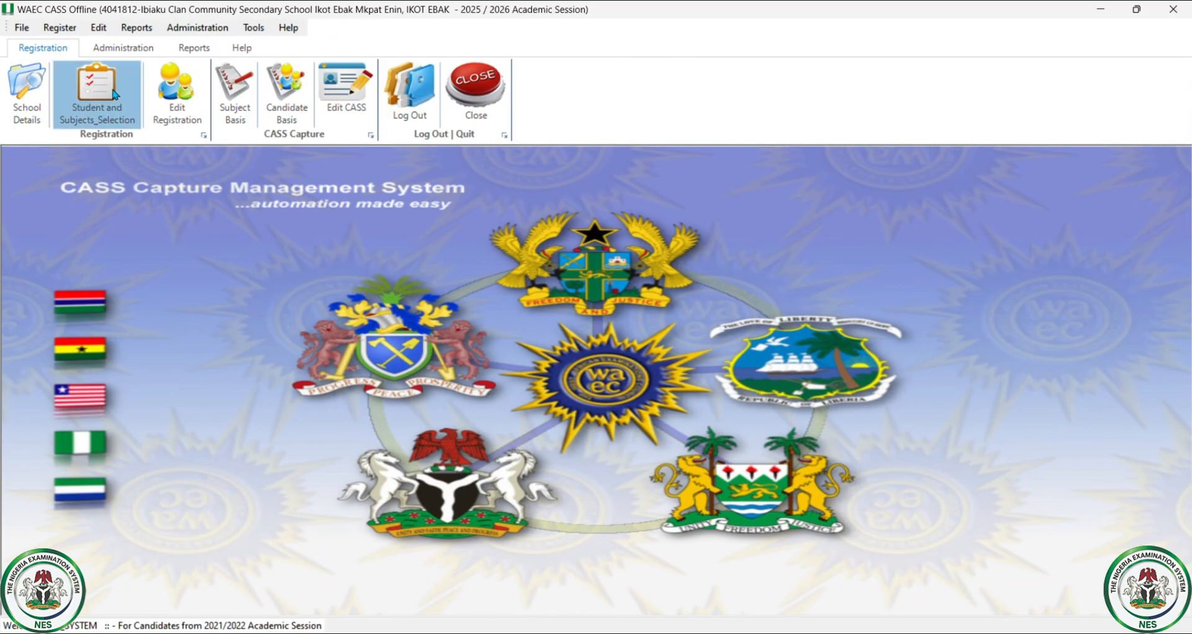
Switch to WAEC CASS Offline, start a new student registration and load "the system 2.jpg" from WAECCASSData's "Paint and photo Resizedpictures" folder as the photo
{"action": "left_click", "coordinate": [113, 94]}
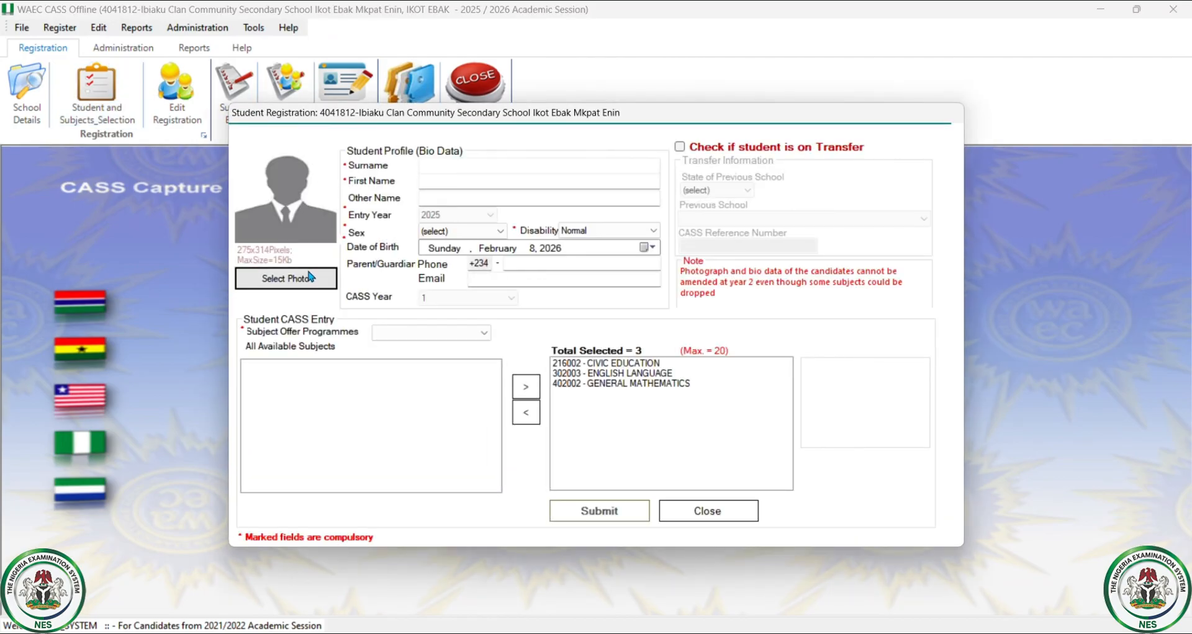
{"action": "left_click", "coordinate": [311, 278]}
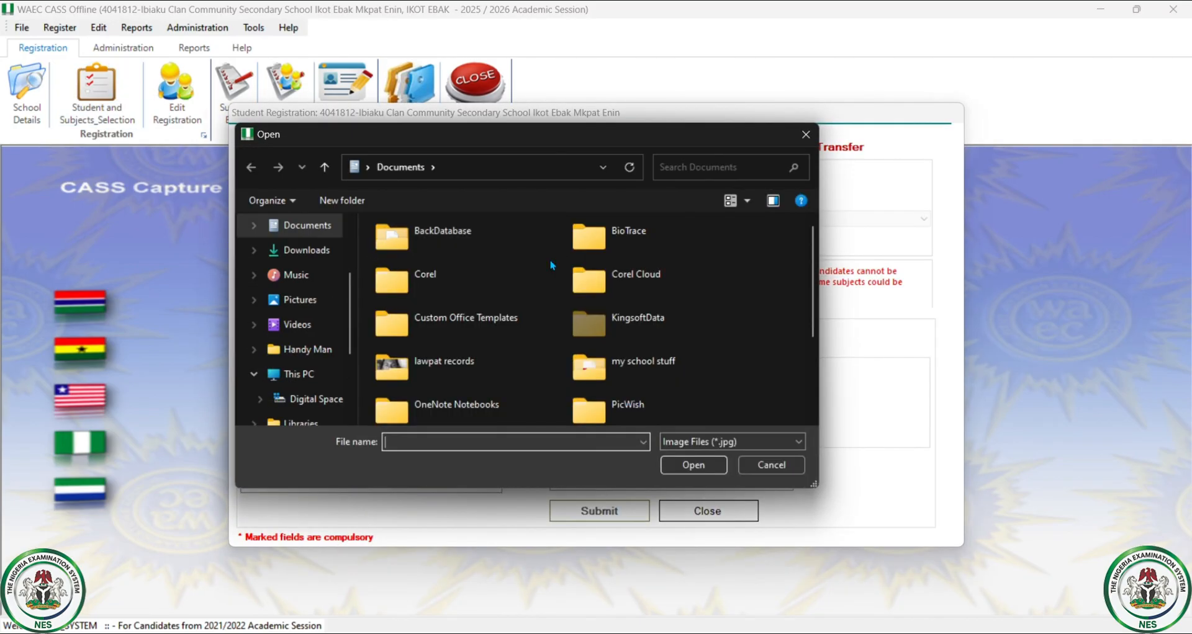
{"action": "scroll", "coordinate": [643, 347], "scroll_direction": "down", "scroll_amount": 3}
{"action": "double_click", "coordinate": [644, 370]}
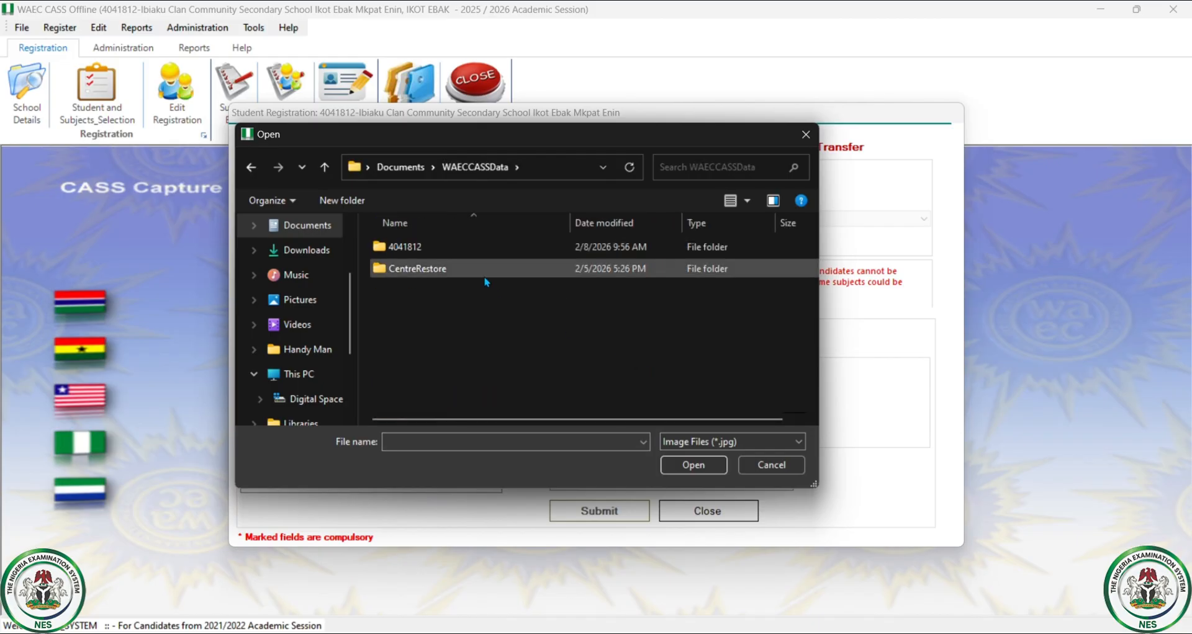
{"action": "double_click", "coordinate": [455, 248]}
{"action": "double_click", "coordinate": [456, 248]}
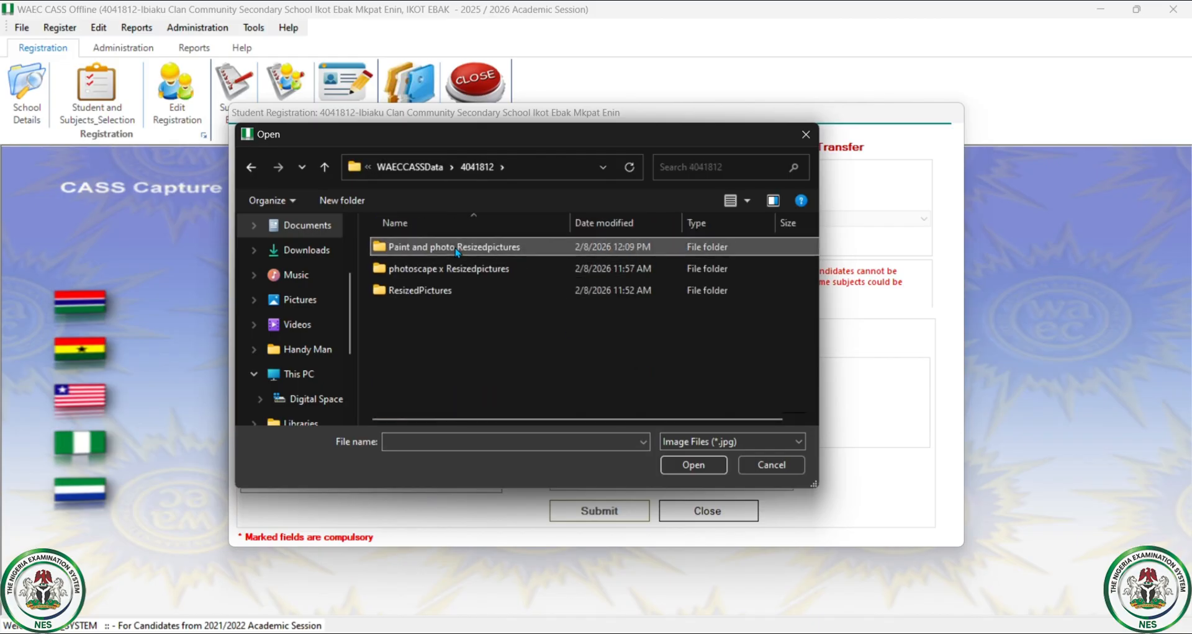
{"action": "left_click", "coordinate": [436, 289]}
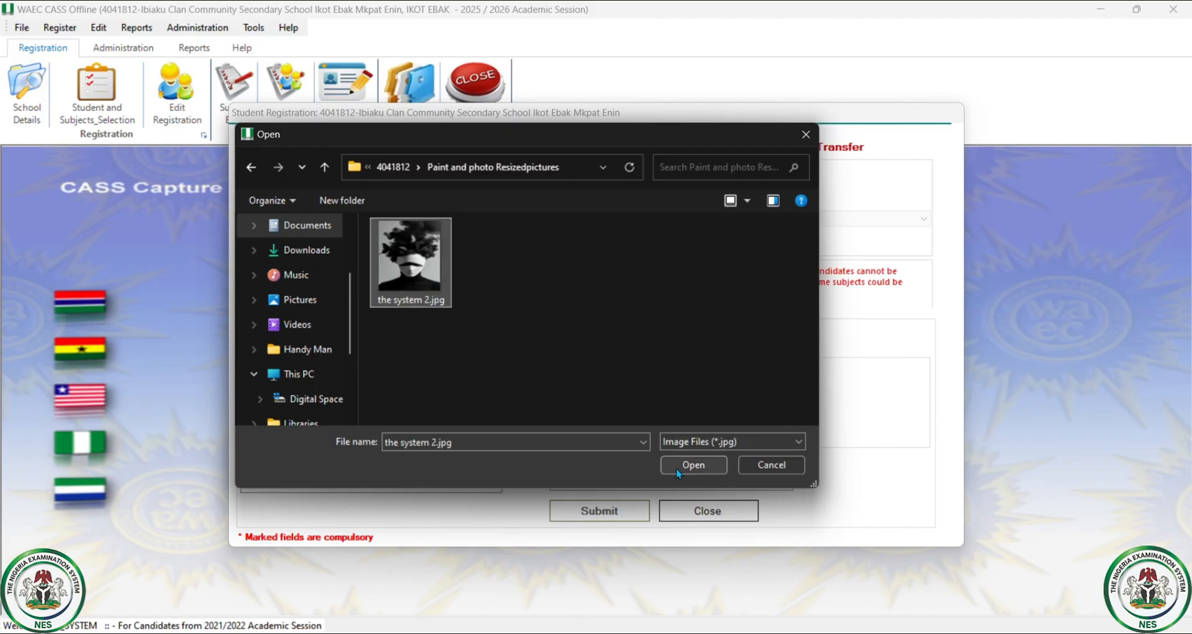
{"action": "left_click", "coordinate": [676, 470]}
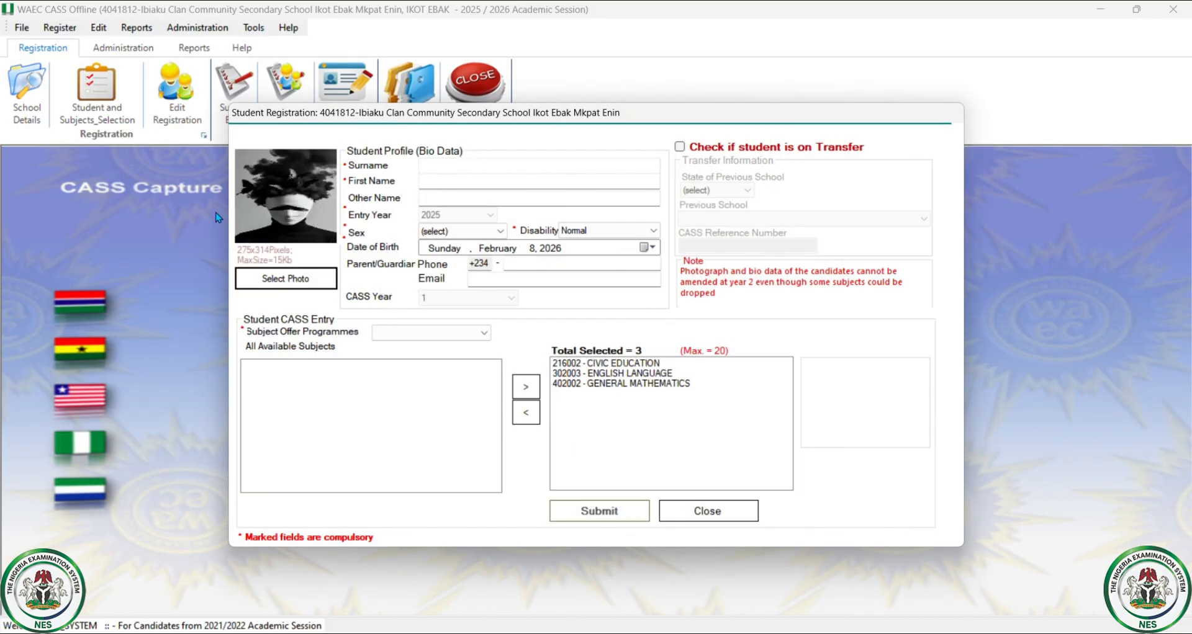